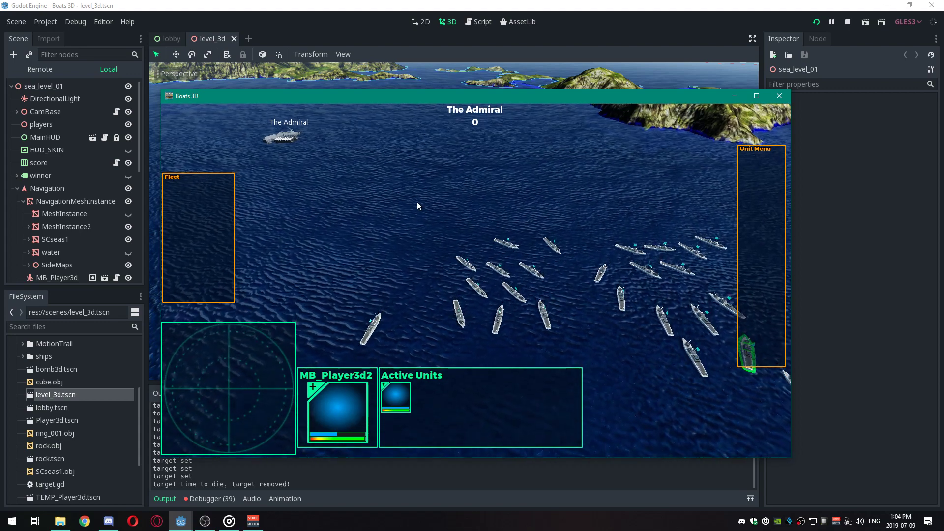
Step: Individually select Corvette_8, Corvette_14, Corvette_6 and MB_Player3d2 in the running game to examine their unit cards
key(d)
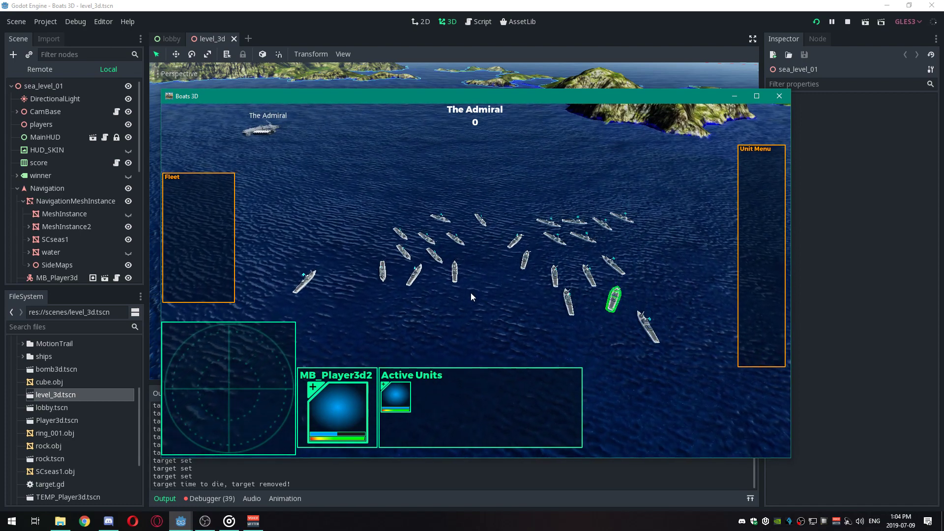
key(s)
key(d)
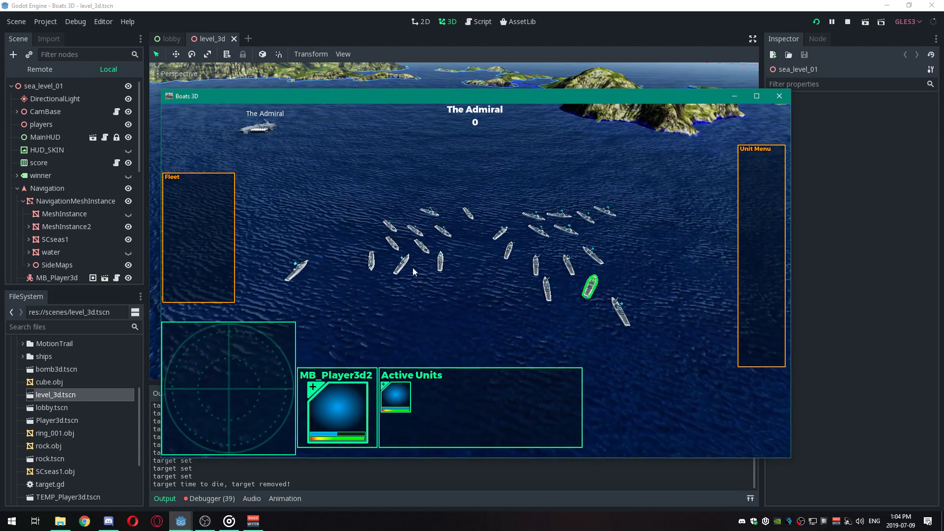
click(392, 243)
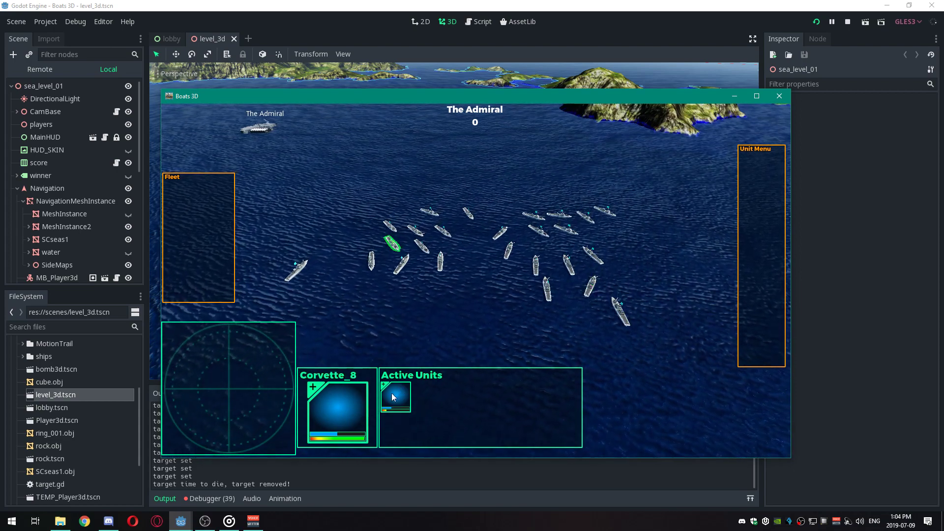
click(414, 230)
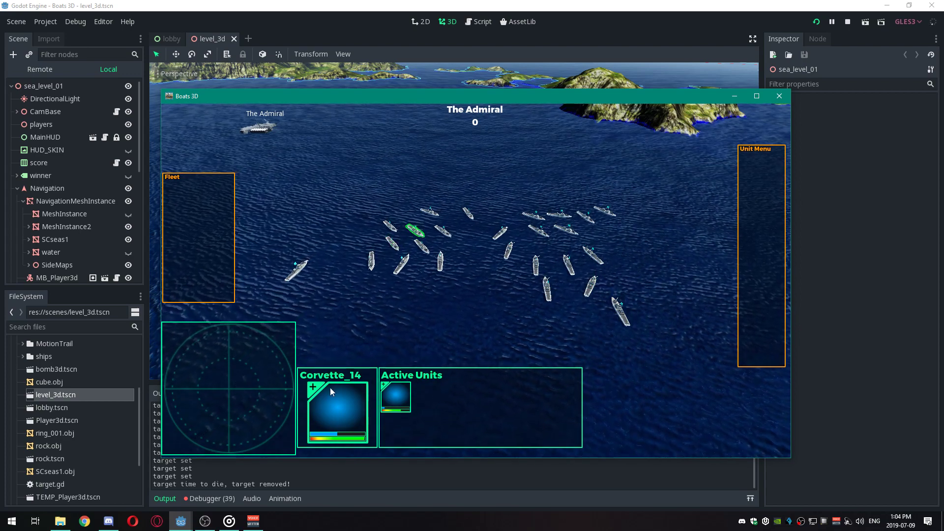
click(469, 214)
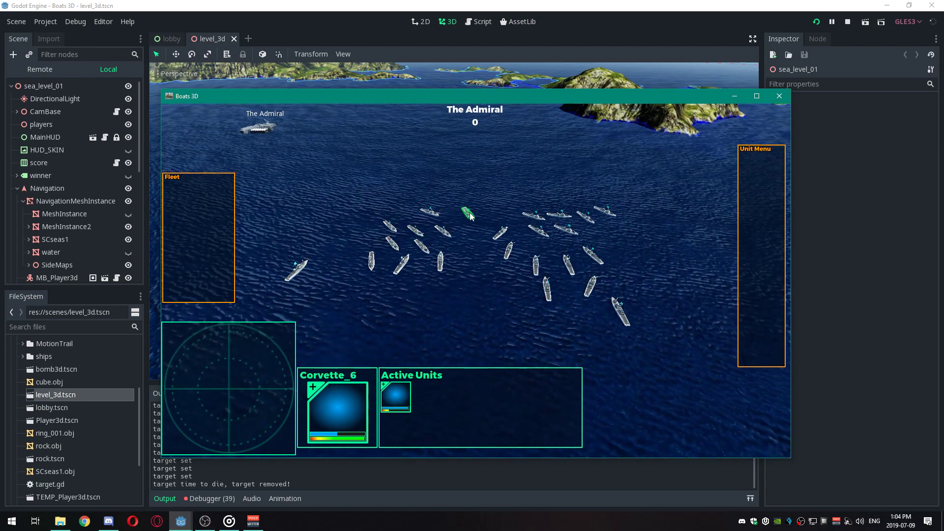
click(595, 285)
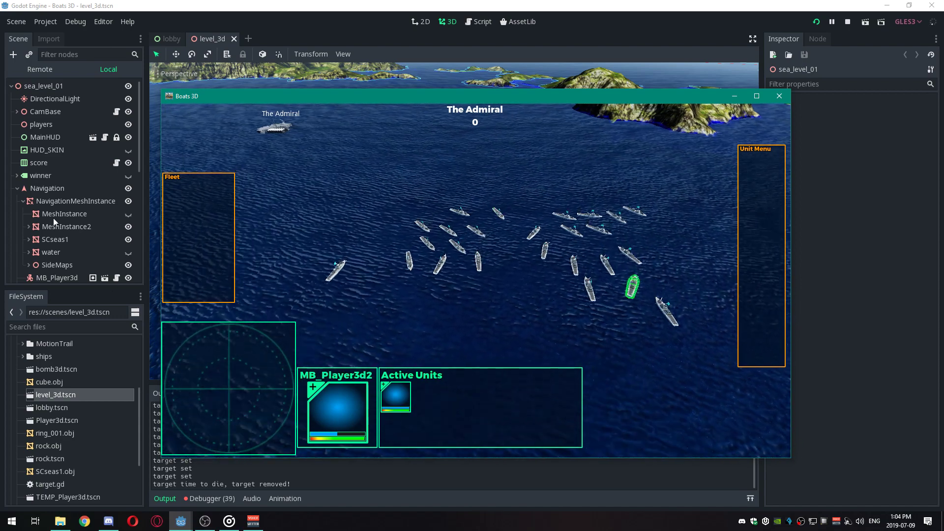
Step: Locate the MB_Player3d nodes in the scene tree, and check the unit cards of Corvette_7 and the ship beside The Admiral
scroll(48, 206, down, 5)
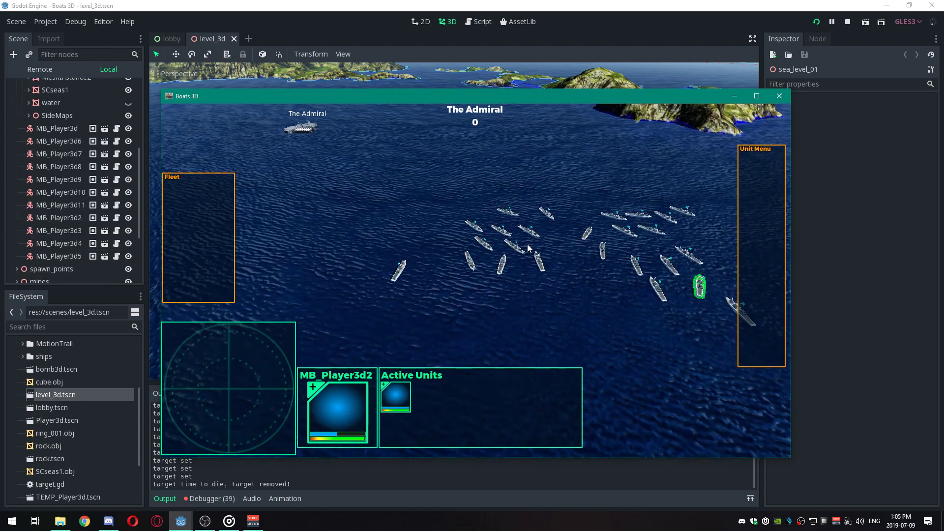
click(443, 247)
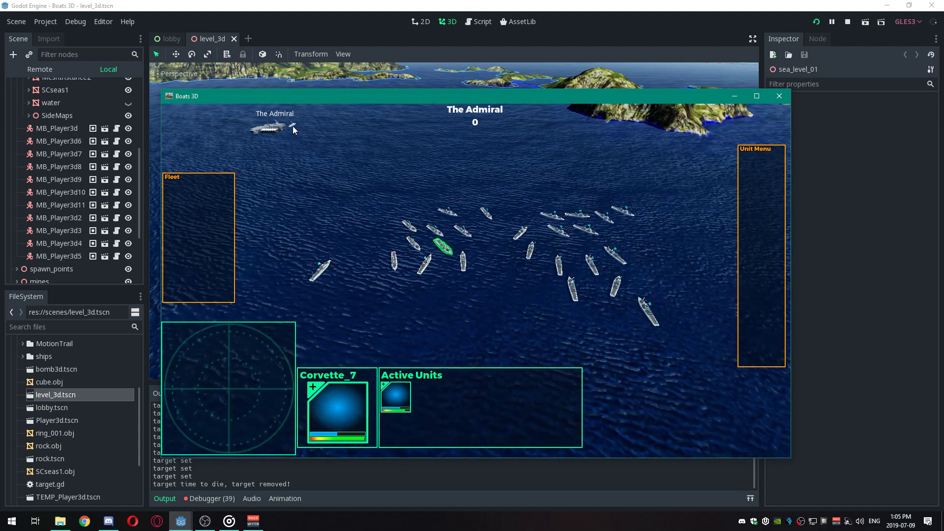
click(293, 124)
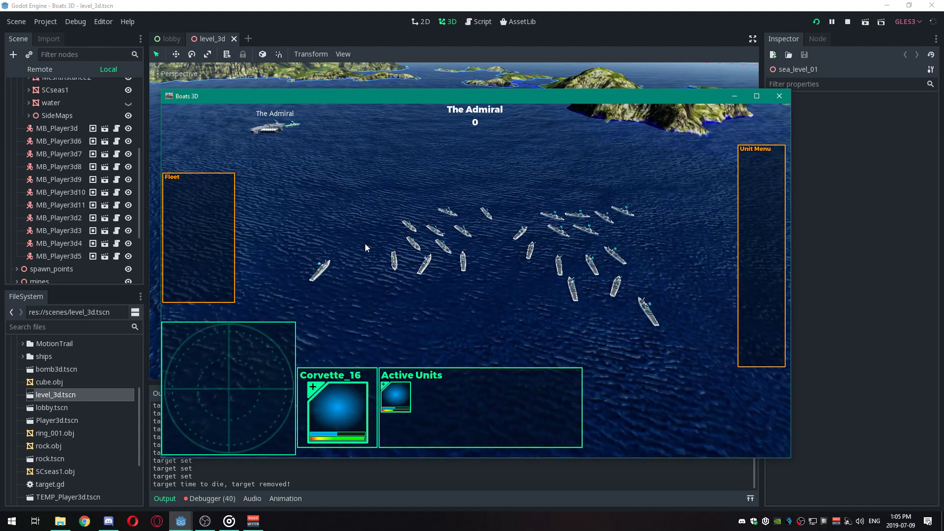
Step: Compare the Active Units display for a box-selected ship group with single selections of MB_Player3d3, MB_Player3d2, Corvette_6, Corvette_7 and Corvette_10
drag(535, 307, 419, 210)
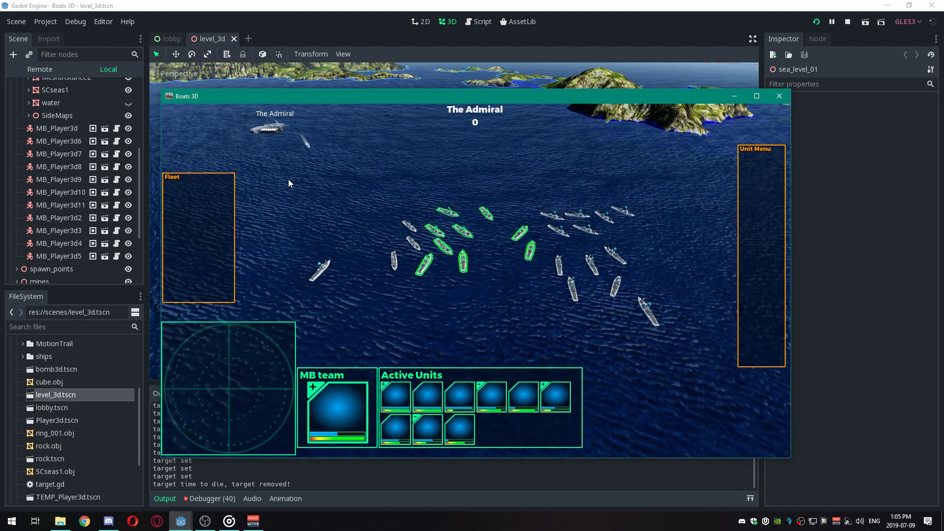
click(592, 267)
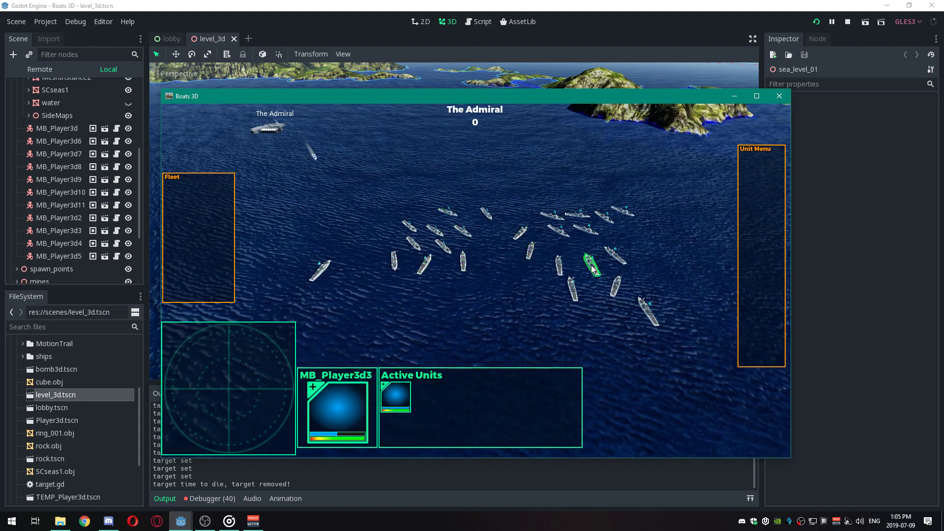
click(616, 291)
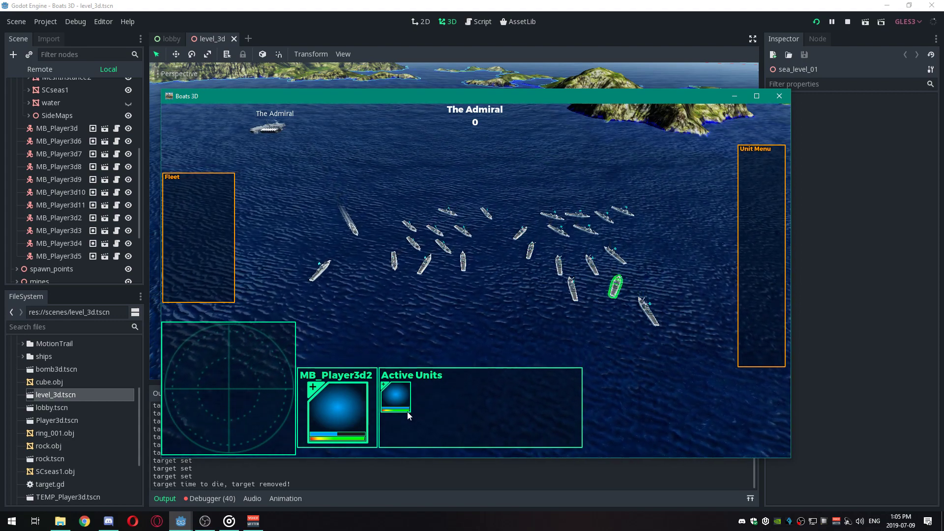
click(488, 214)
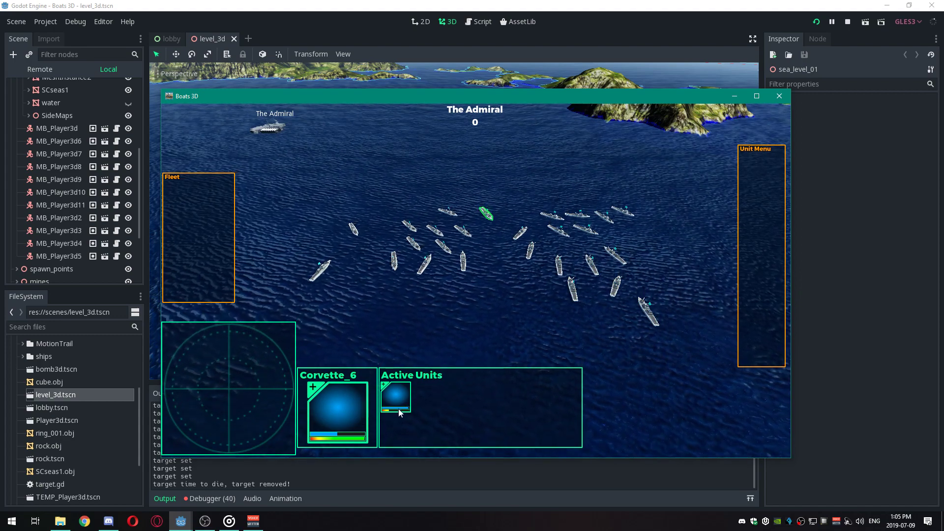
click(442, 246)
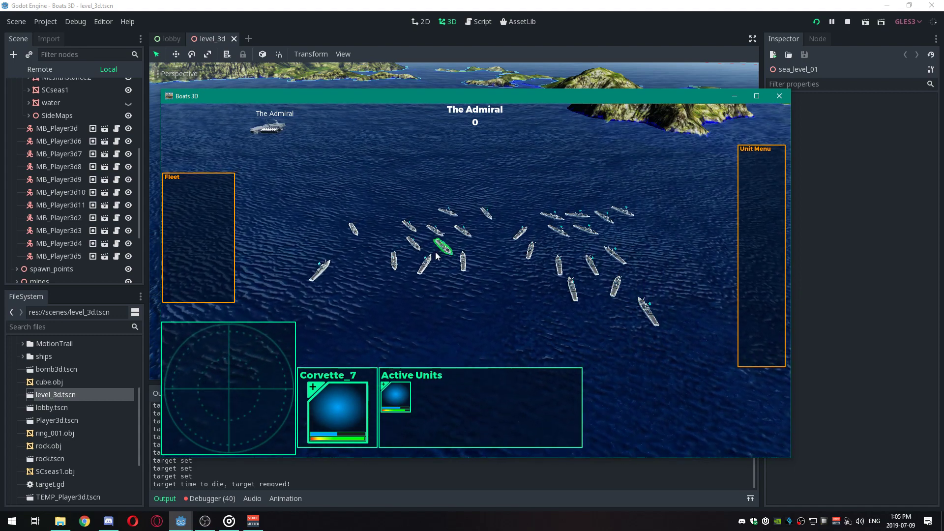
click(428, 263)
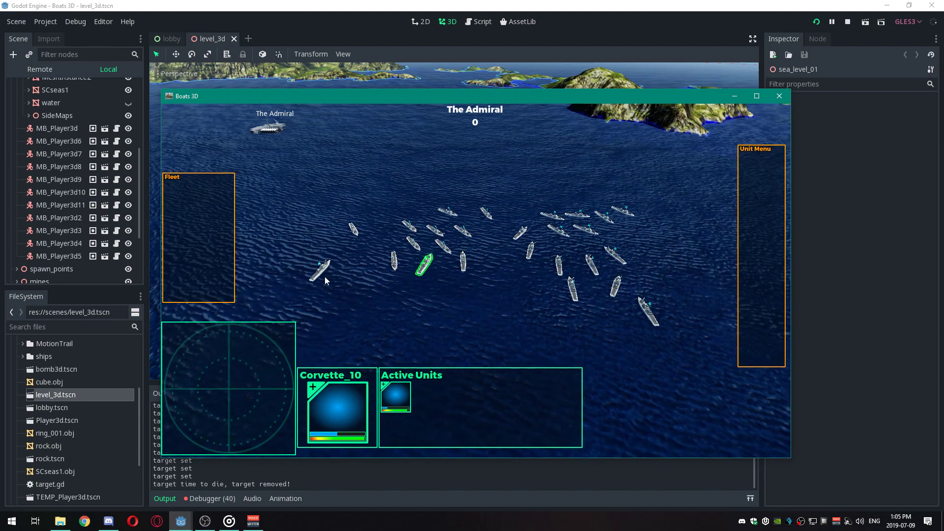
Step: Box-select all the ships clustered in open water and browse the Active Units pages forward and back
drag(299, 188, 679, 337)
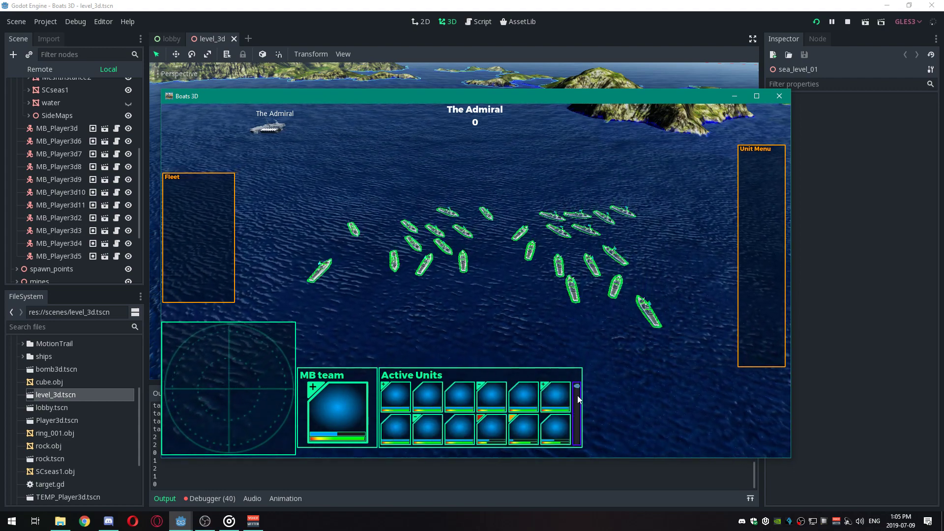
click(577, 422)
scroll(576, 422, down, 1)
scroll(577, 422, up, 2)
scroll(576, 422, down, 2)
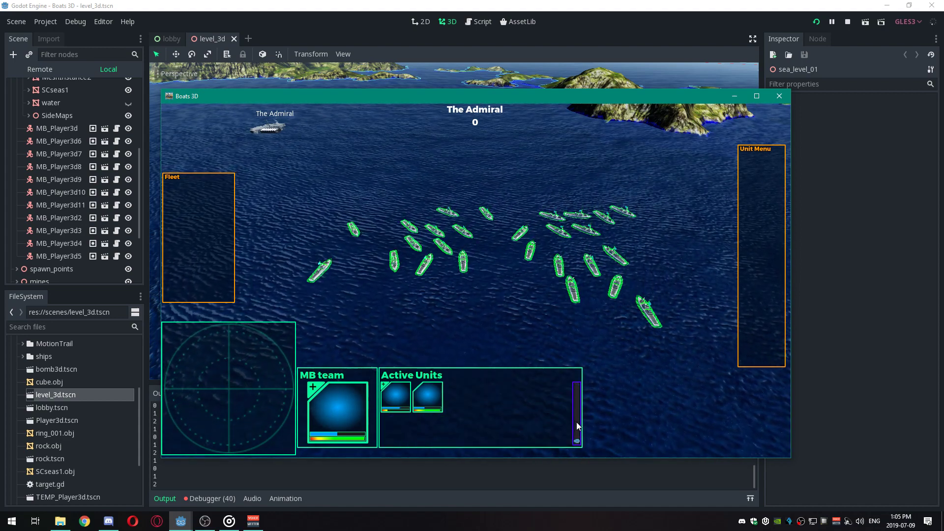
scroll(577, 420, up, 2)
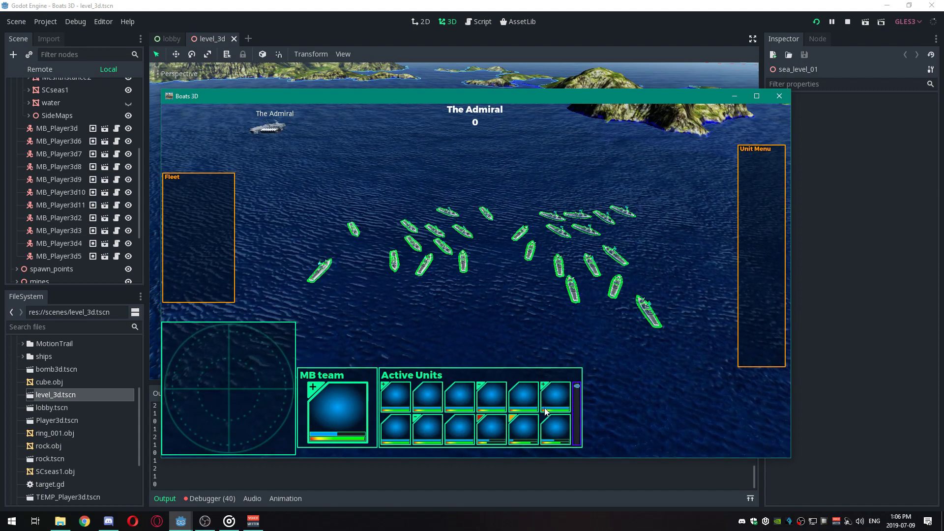
Step: Test the Active Units slider by jumping repeatedly between its pages, ending on the first page
click(577, 417)
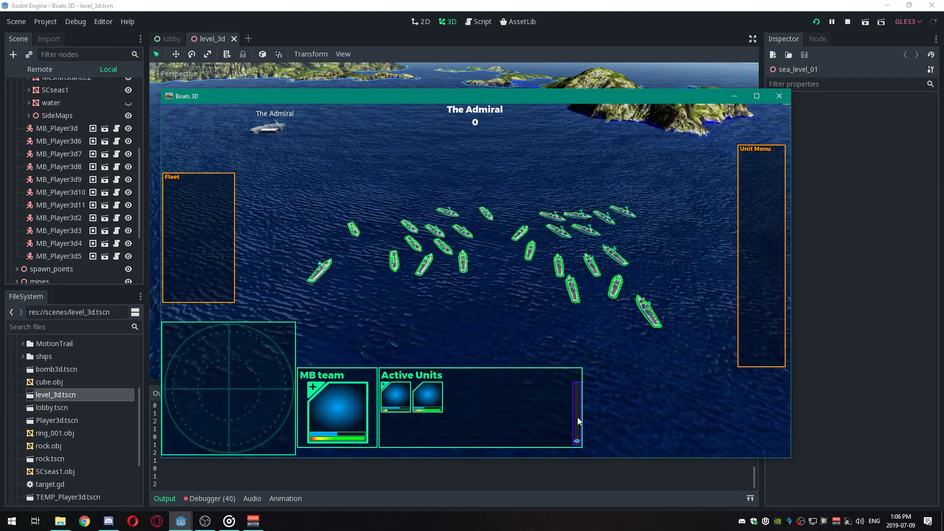
click(578, 417)
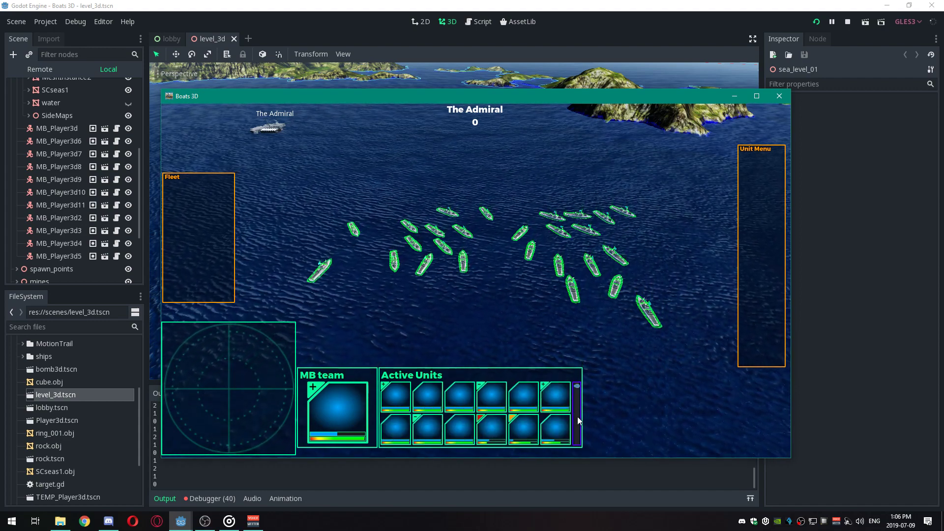
click(577, 415)
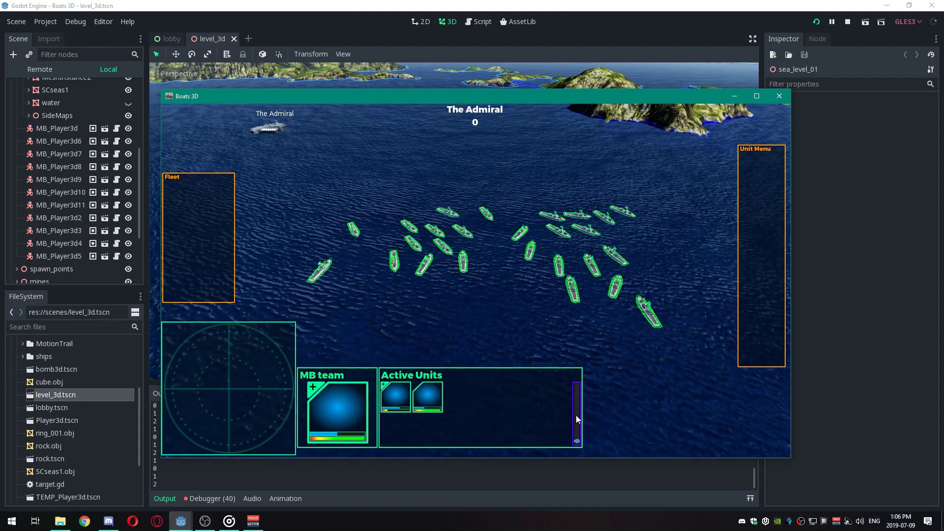
click(577, 415)
click(576, 416)
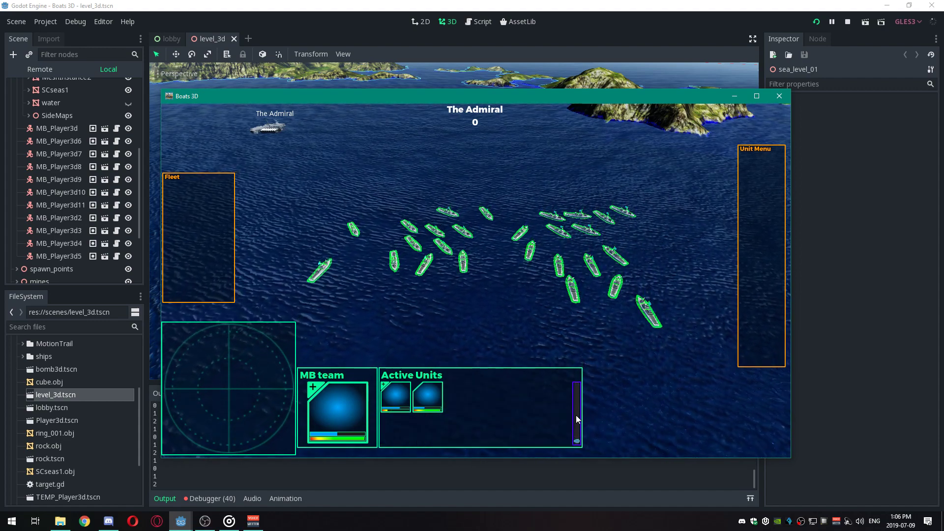
click(577, 414)
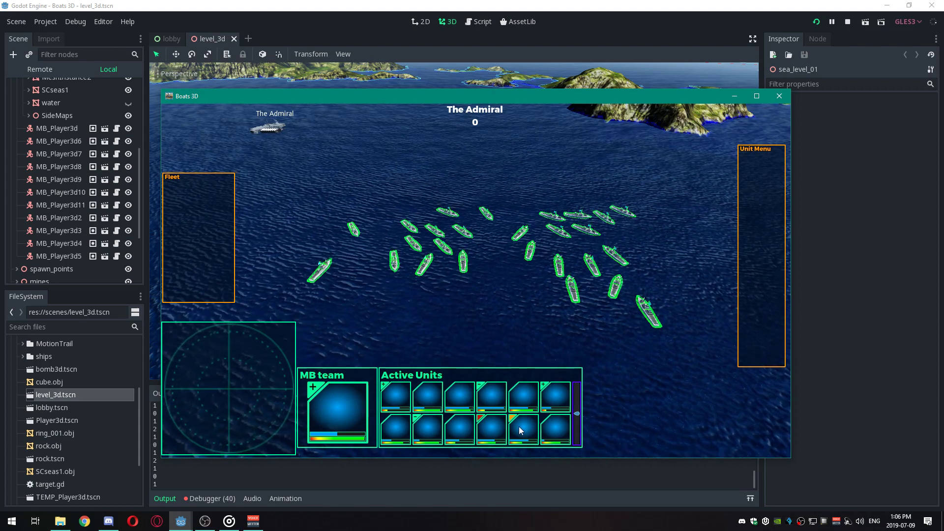
click(577, 423)
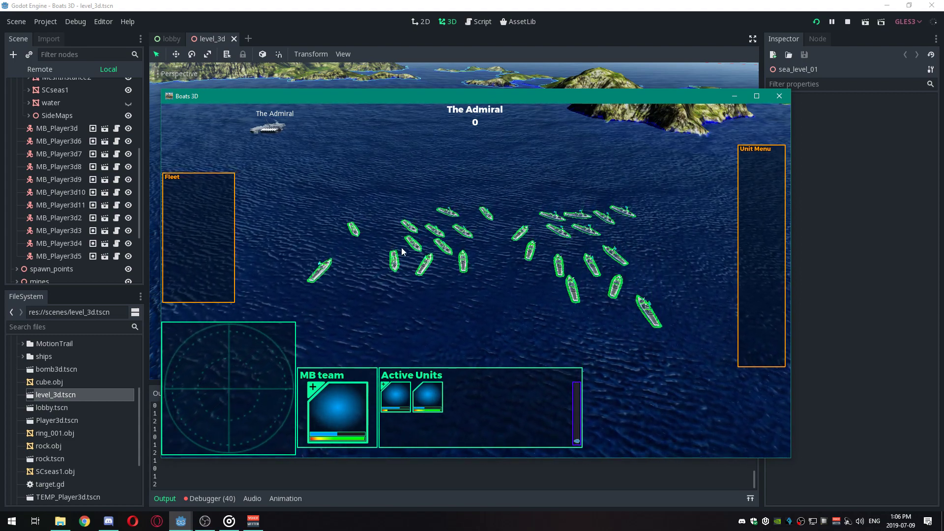
click(580, 412)
scroll(580, 409, up, 1)
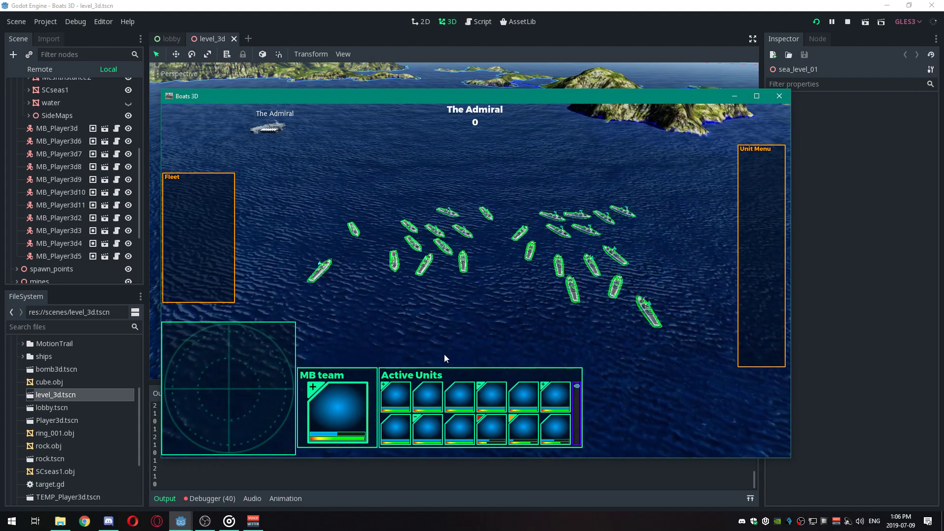
Step: Select Corvette_11, box-select the two halves of the fleet separately to move them as teams, and reselect both groups together
click(463, 262)
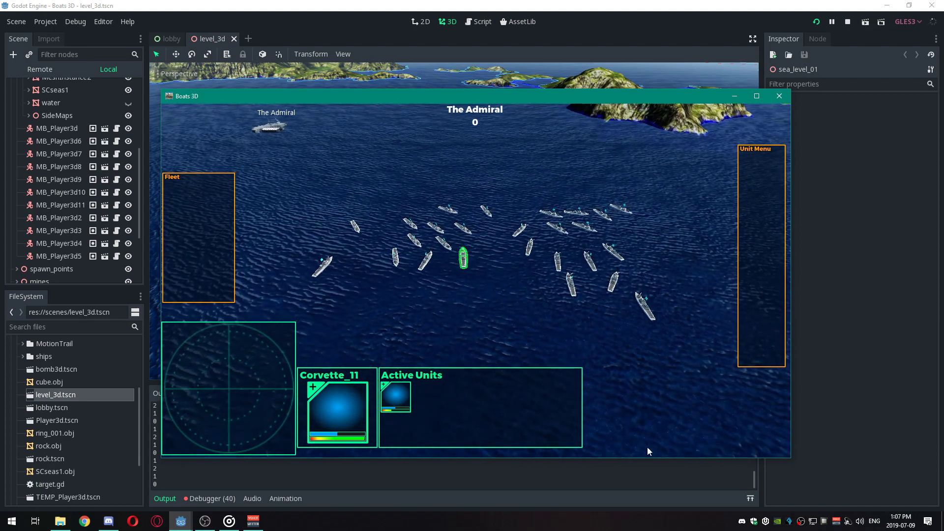
drag(273, 170, 501, 308)
drag(681, 348, 524, 179)
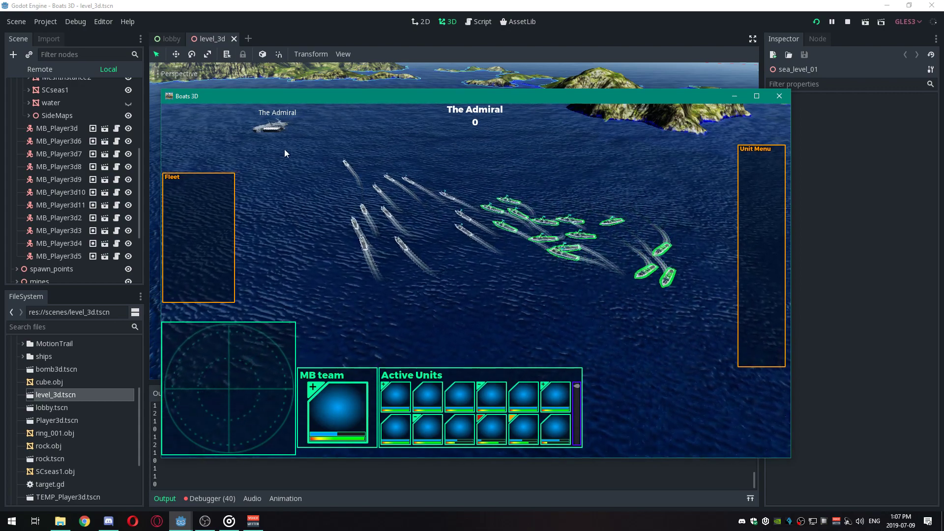
drag(300, 152, 450, 304)
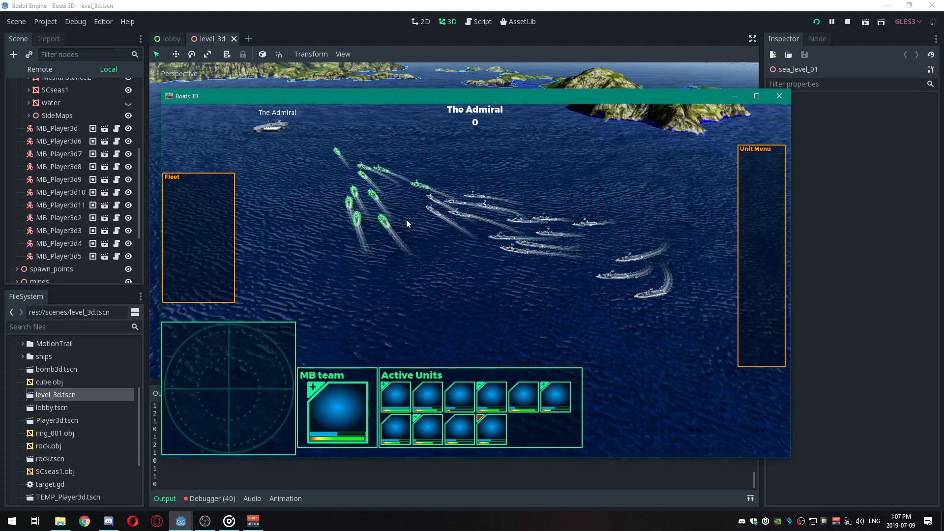
drag(405, 212, 431, 183)
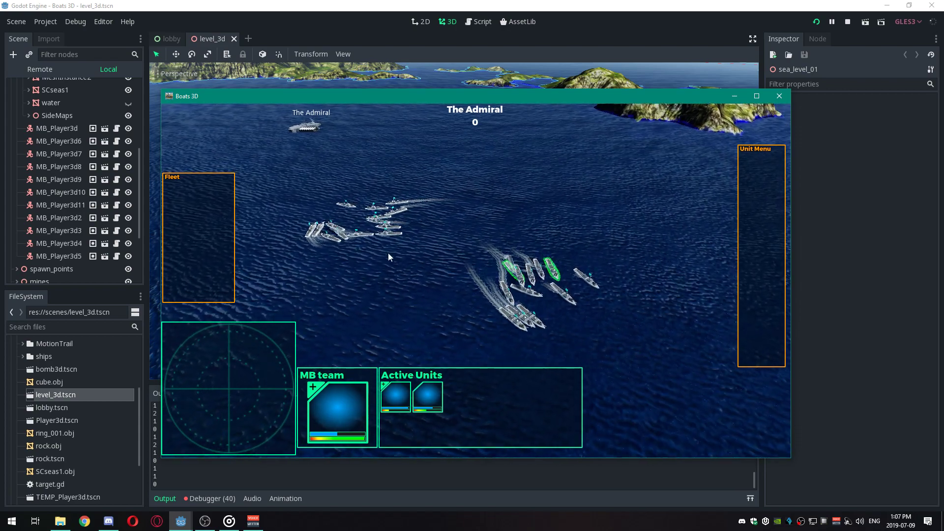
drag(298, 170, 657, 386)
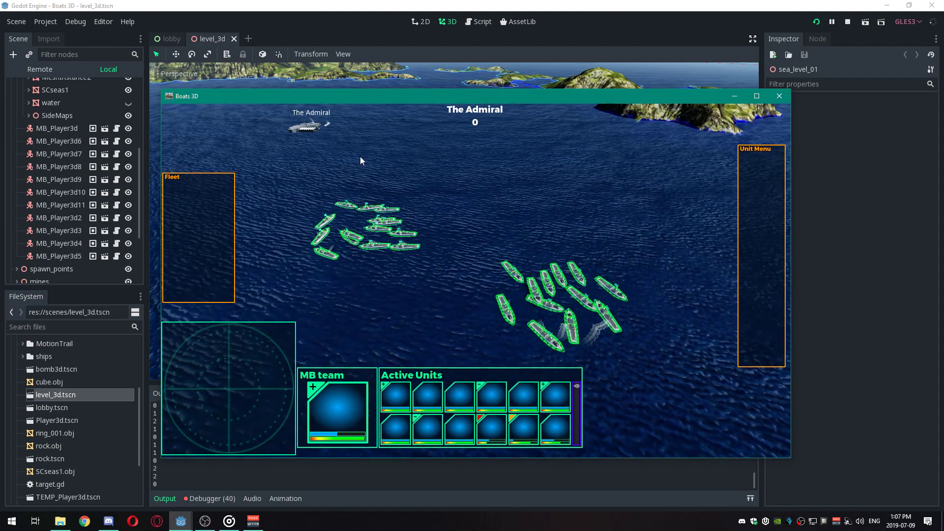
Step: Select the newly spawned corvettes beside The Admiral's ship and send them in small batches to join the fleet
click(324, 126)
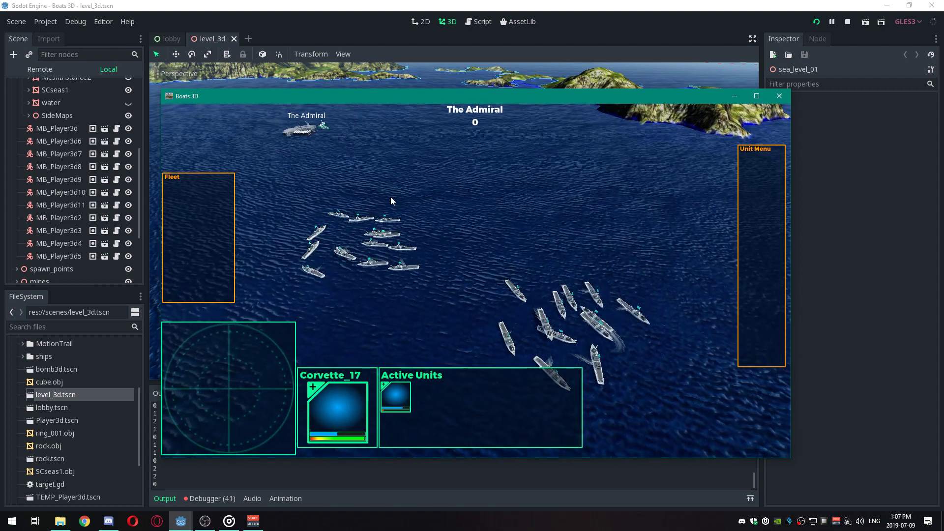
drag(338, 169, 308, 128)
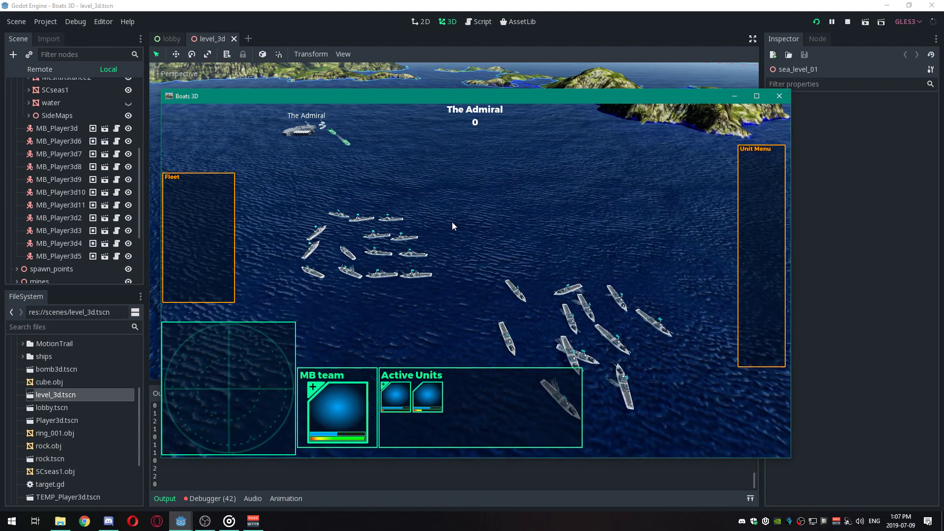
drag(371, 185, 306, 127)
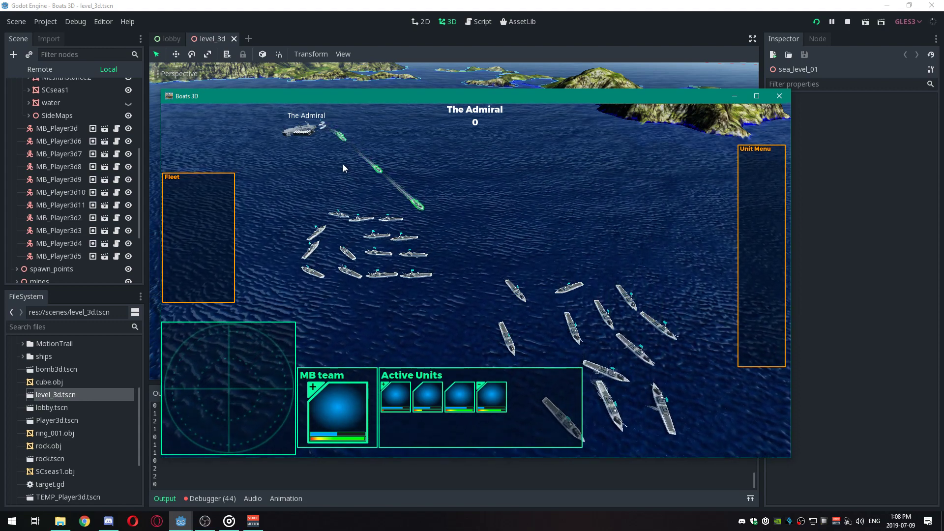
drag(343, 164, 318, 128)
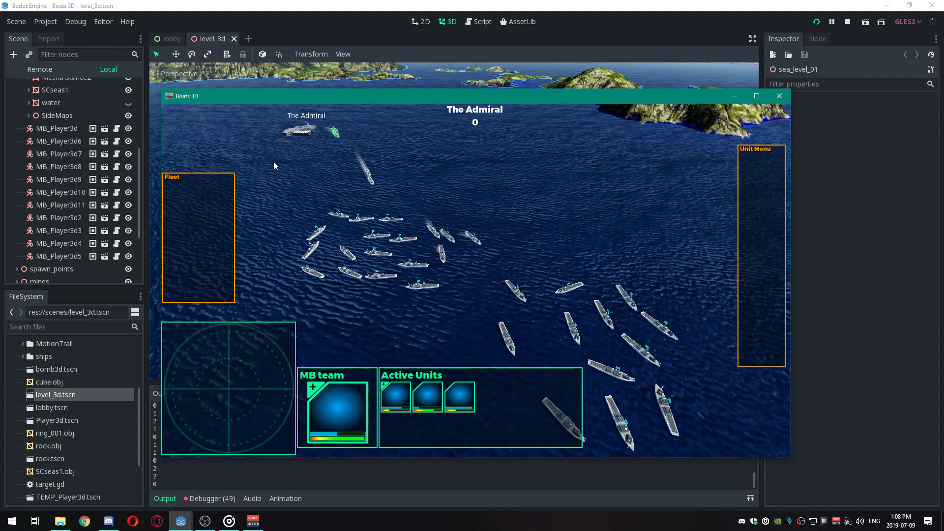
Step: Box-select both fleet clusters together and browse the Active Units pages back and forth, finishing on the last page
drag(282, 123, 696, 459)
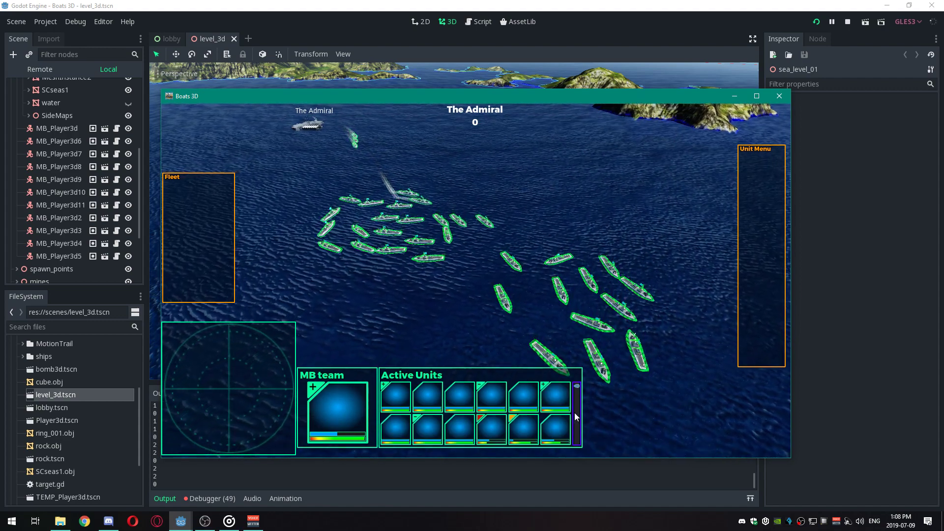
scroll(576, 410, down, 4)
scroll(577, 410, up, 2)
scroll(577, 410, up, 1)
scroll(577, 410, down, 1)
scroll(577, 410, down, 1)
scroll(577, 411, up, 2)
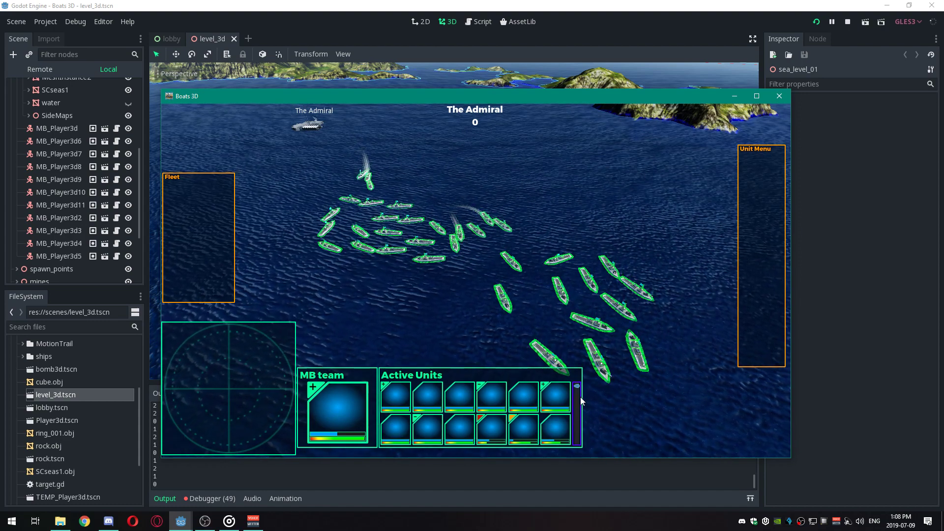
scroll(581, 398, down, 1)
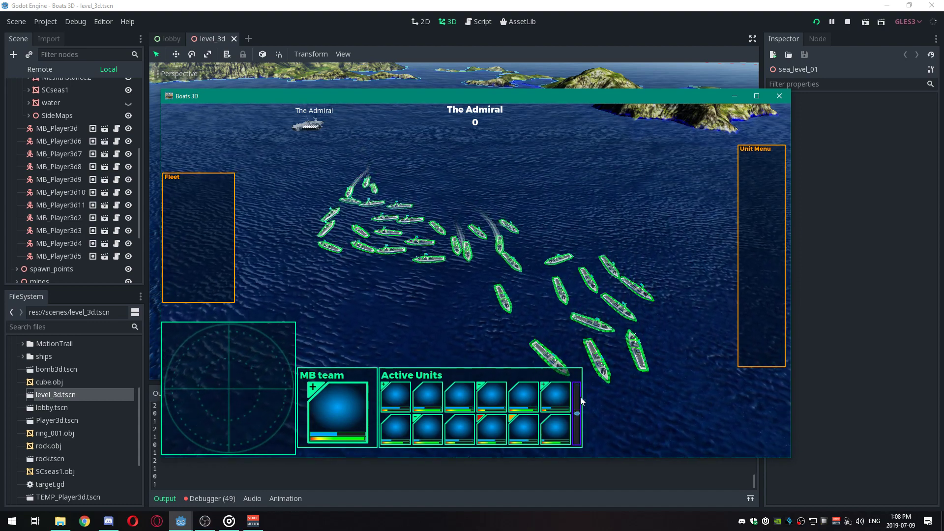
scroll(580, 398, down, 1)
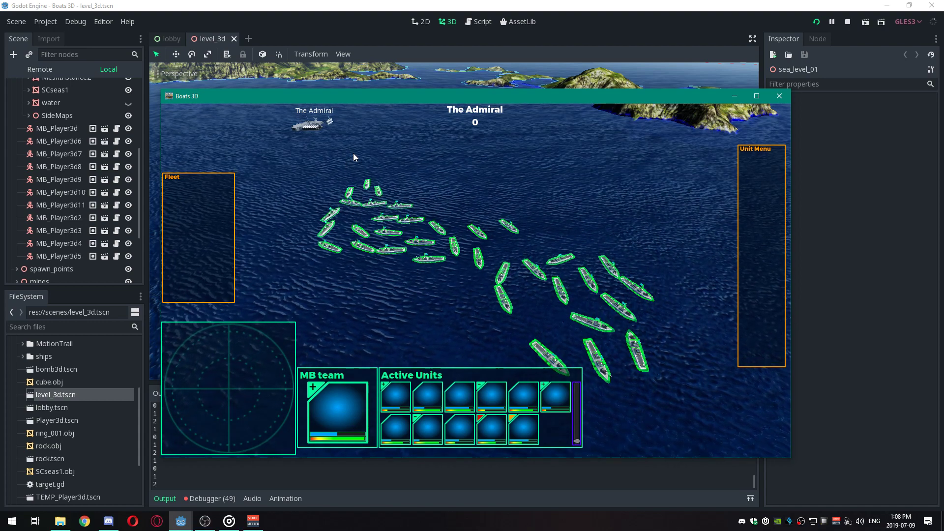
Step: Select the corvettes newly spawned beside The Admiral's ship in small batches and send them towards the fleet
drag(362, 148, 313, 115)
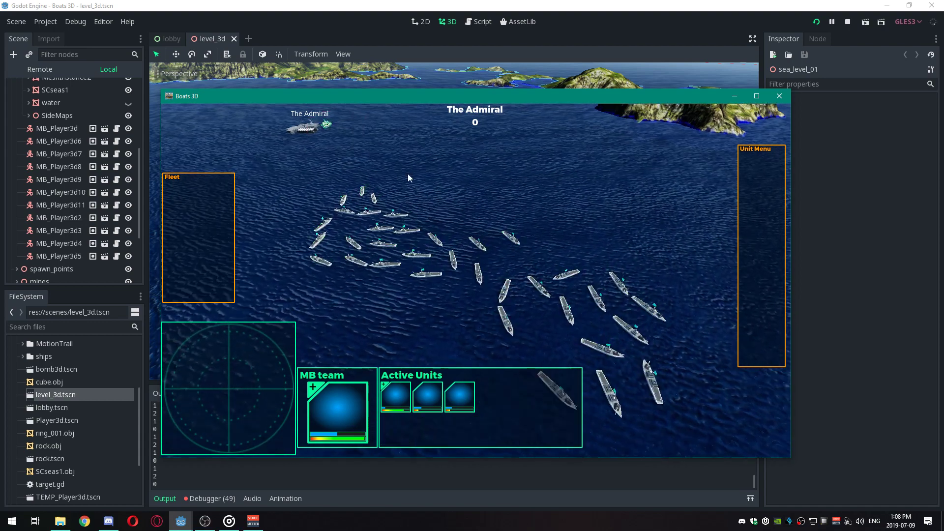
click(329, 129)
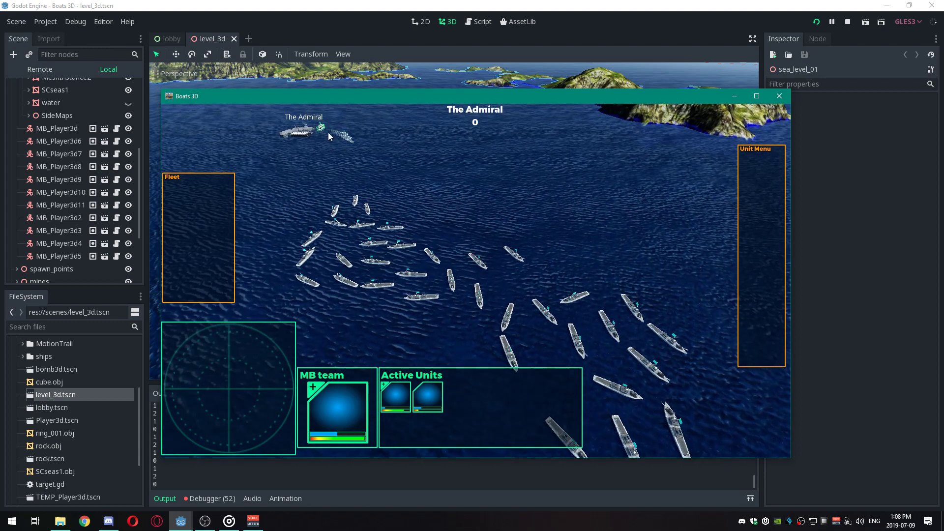
drag(424, 212, 295, 118)
Step: Box-select the nearer fleet cluster, send it into the cluster closer to The Admiral's ship, and follow its movement
drag(697, 414, 409, 279)
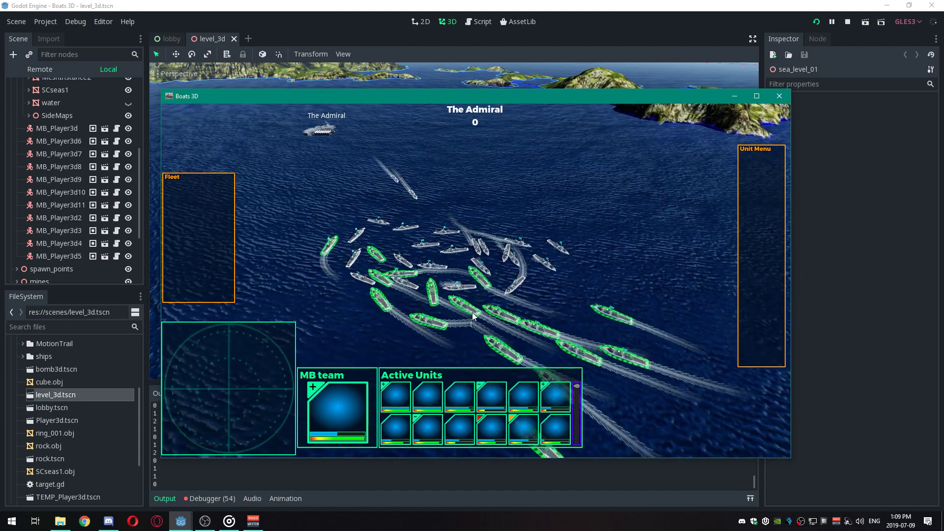
scroll(473, 313, down, 3)
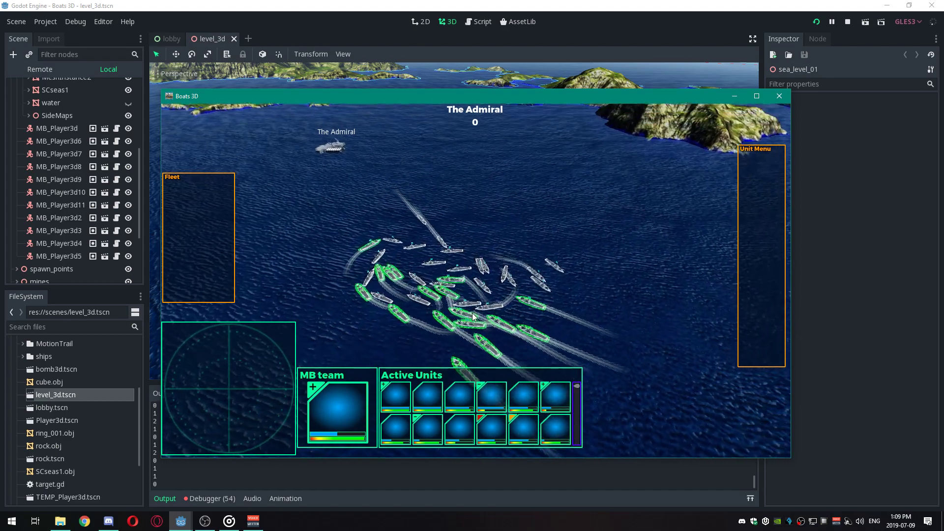
key(s)
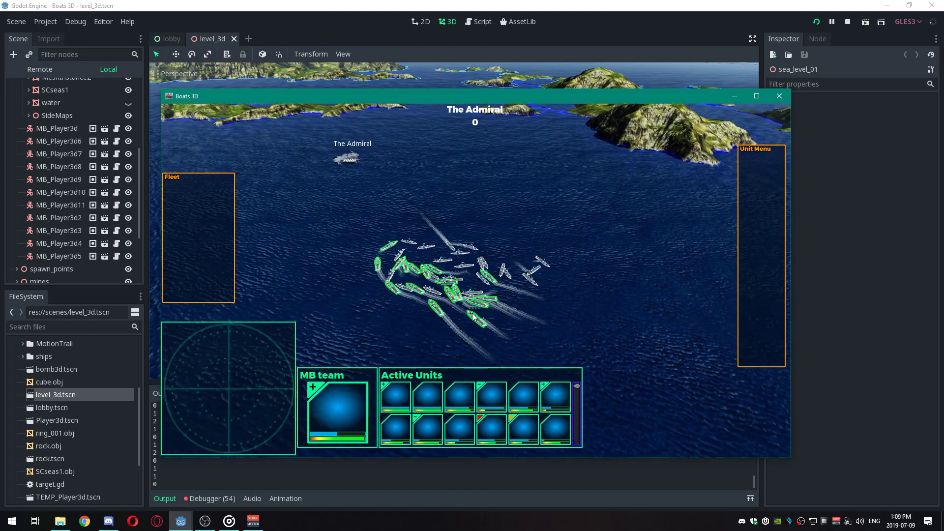
scroll(473, 317, up, 2)
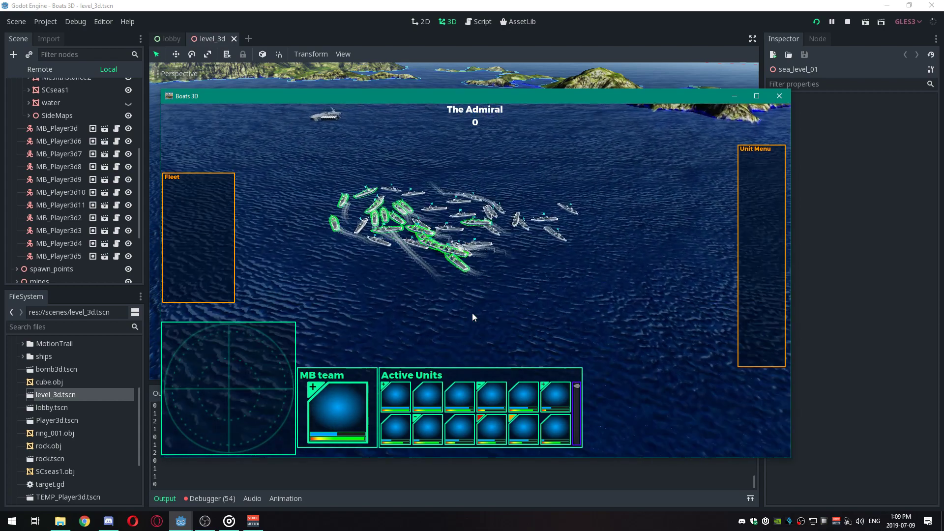
scroll(473, 317, up, 2)
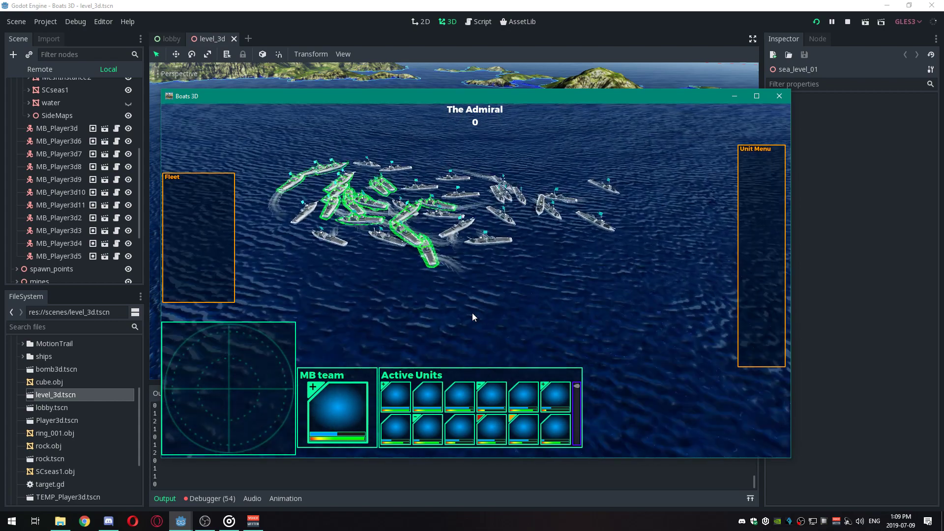
scroll(473, 317, up, 1)
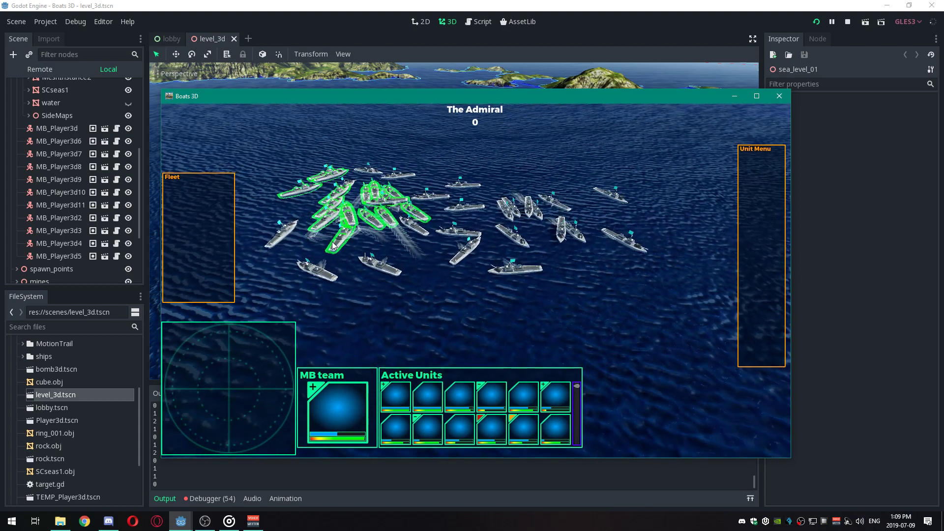
key(a)
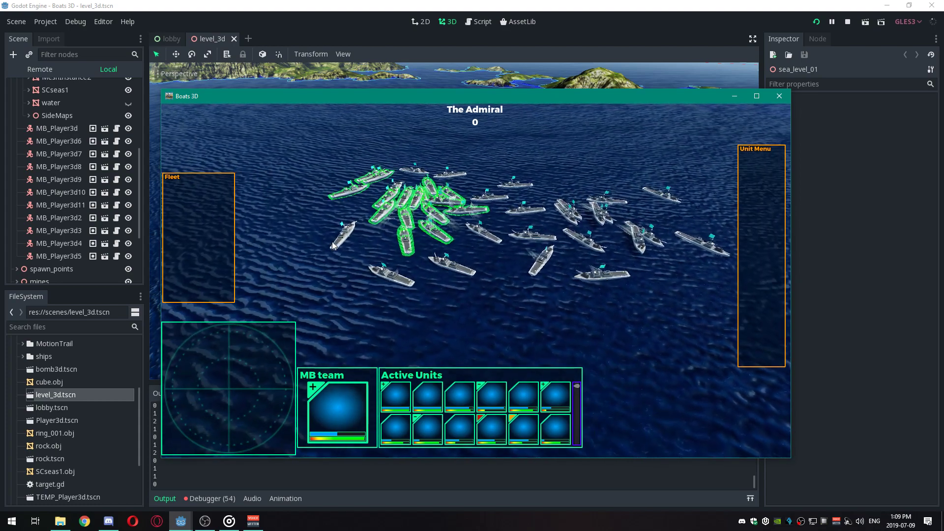
scroll(333, 245, up, 1)
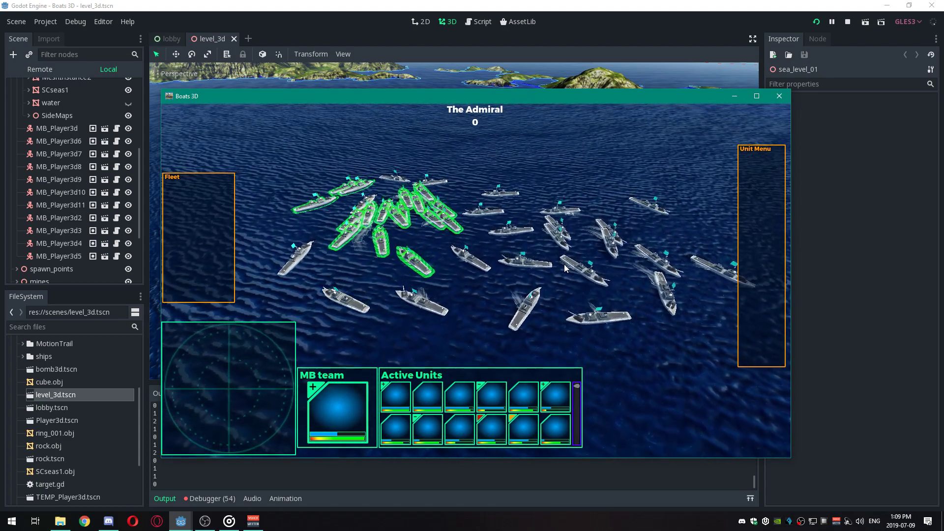
scroll(565, 265, down, 2)
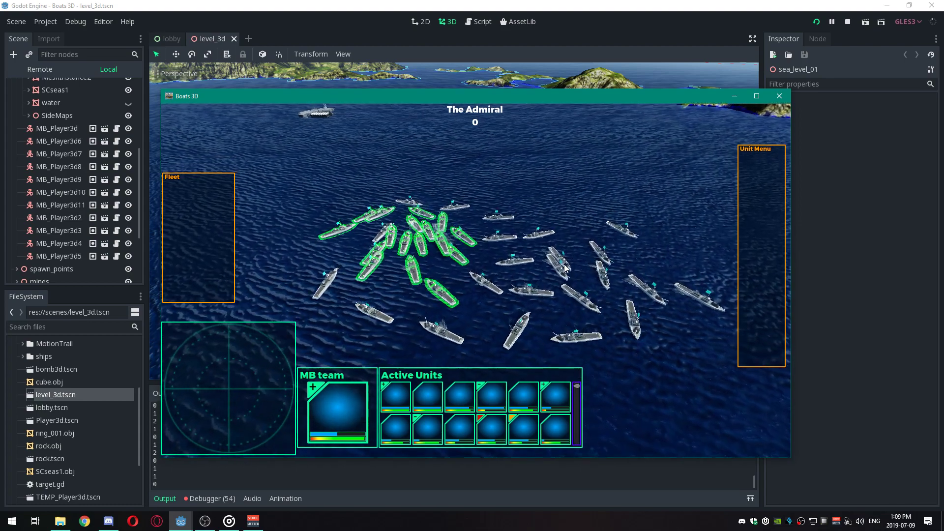
scroll(565, 264, down, 3)
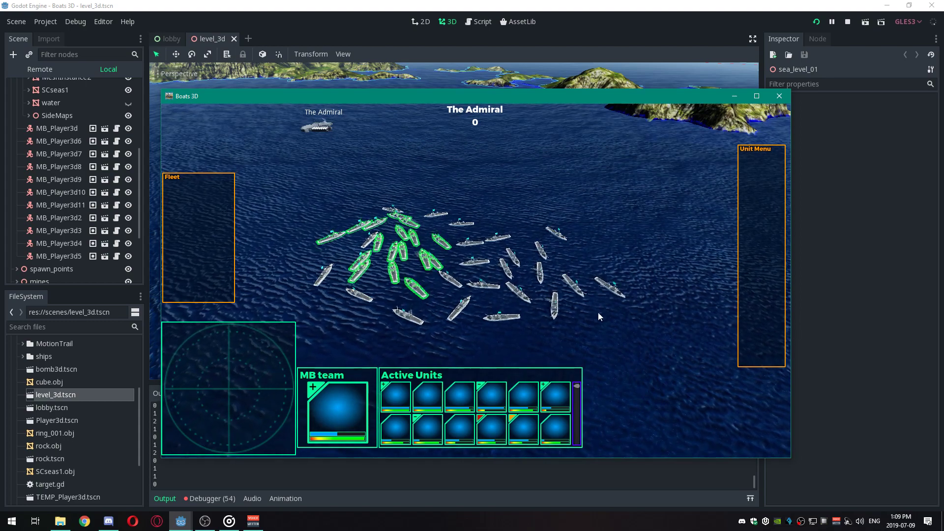
Step: Box-select the whole merged fleet and page through Active Units to the last page
drag(290, 178, 704, 371)
click(576, 423)
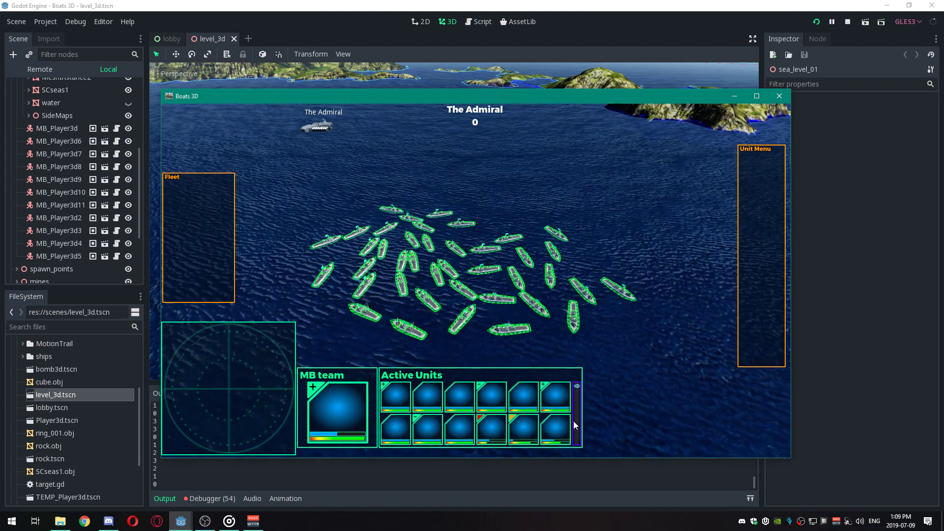
scroll(574, 421, down, 2)
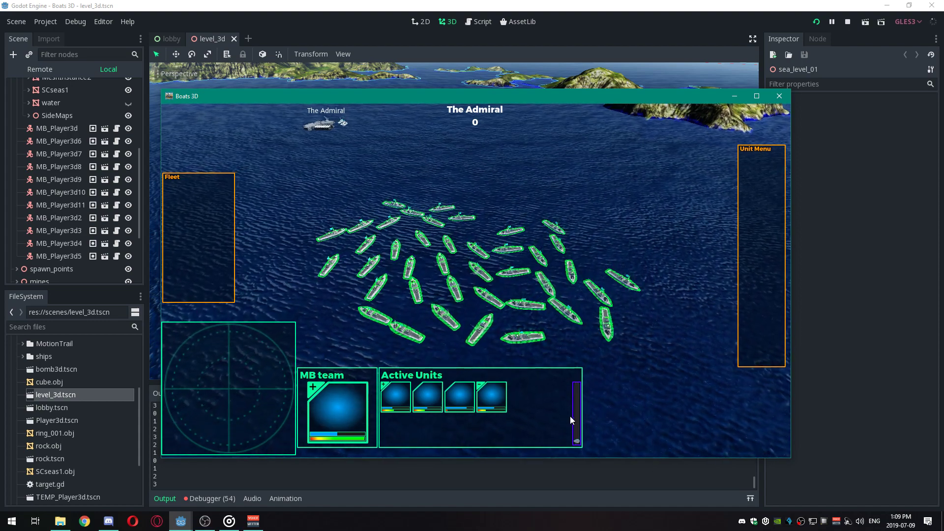
Step: Send the four new corvettes beside The Admiral's ship to the fleet, and call in distant Corvette_36 from near the islands
click(316, 127)
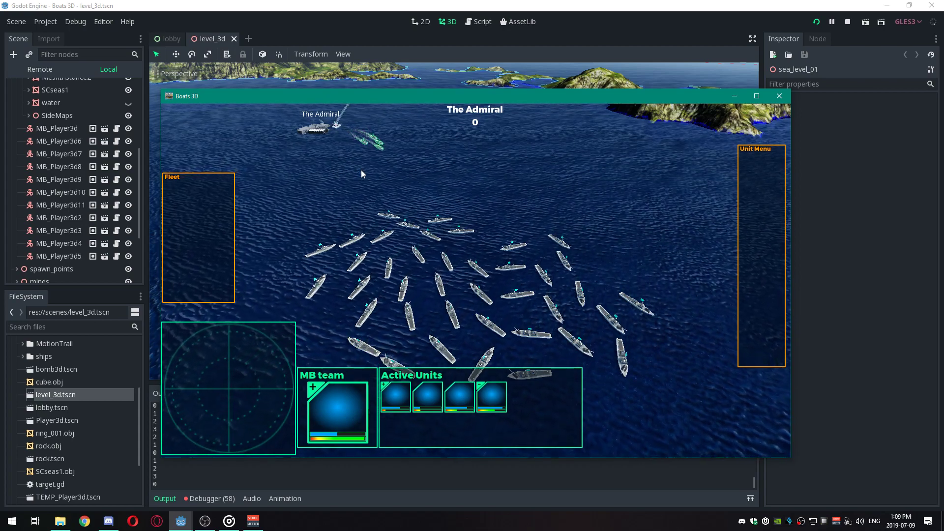
scroll(361, 170, down, 3)
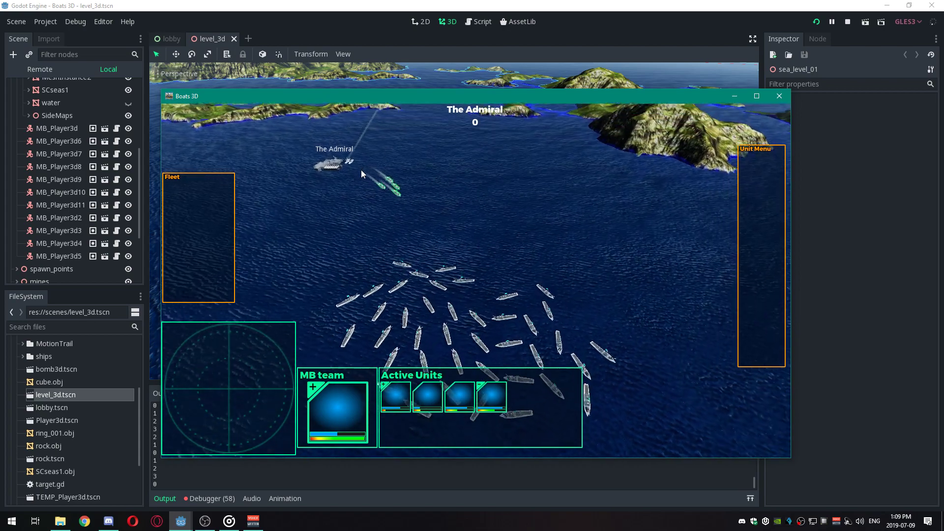
scroll(361, 174, down, 5)
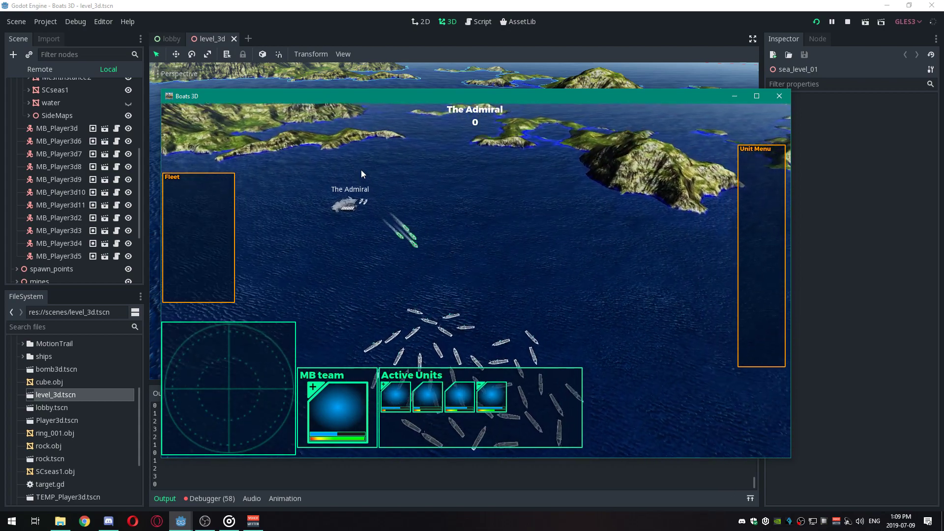
scroll(361, 170, down, 3)
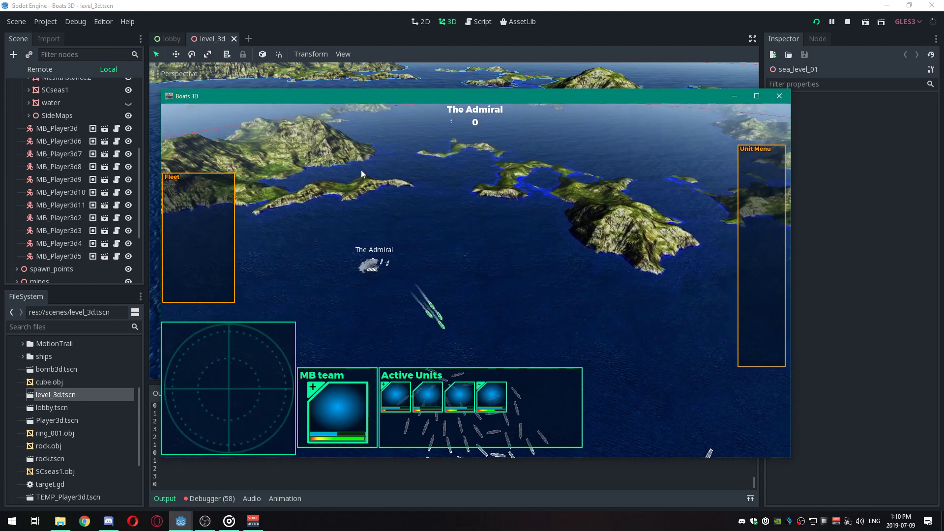
drag(470, 150, 448, 125)
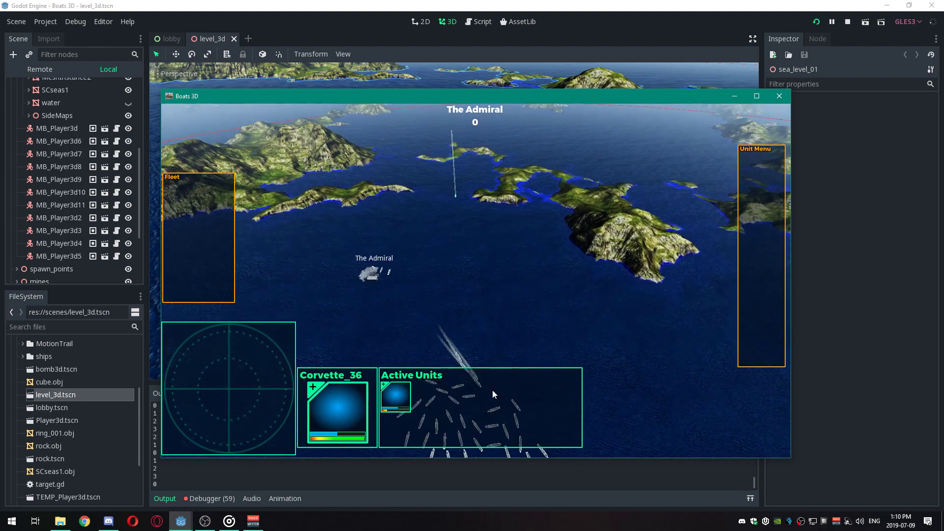
scroll(391, 297, up, 3)
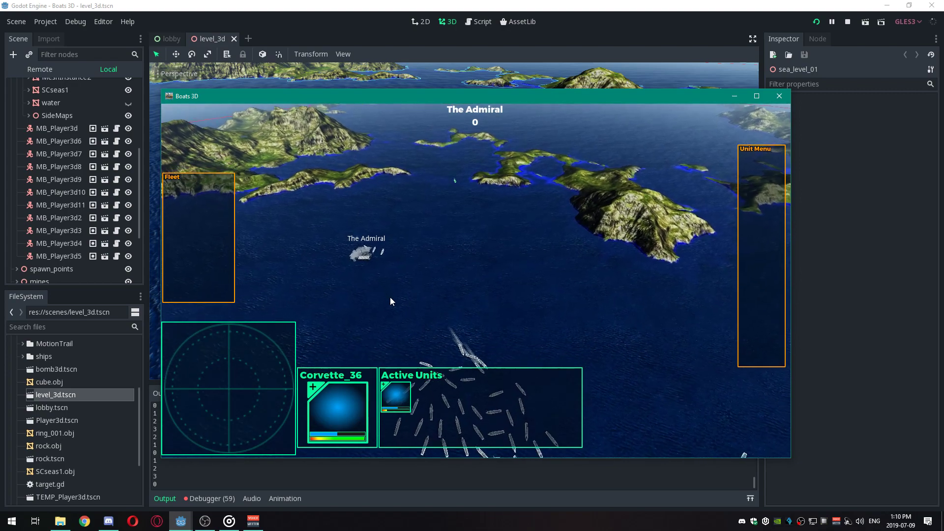
scroll(391, 297, up, 4)
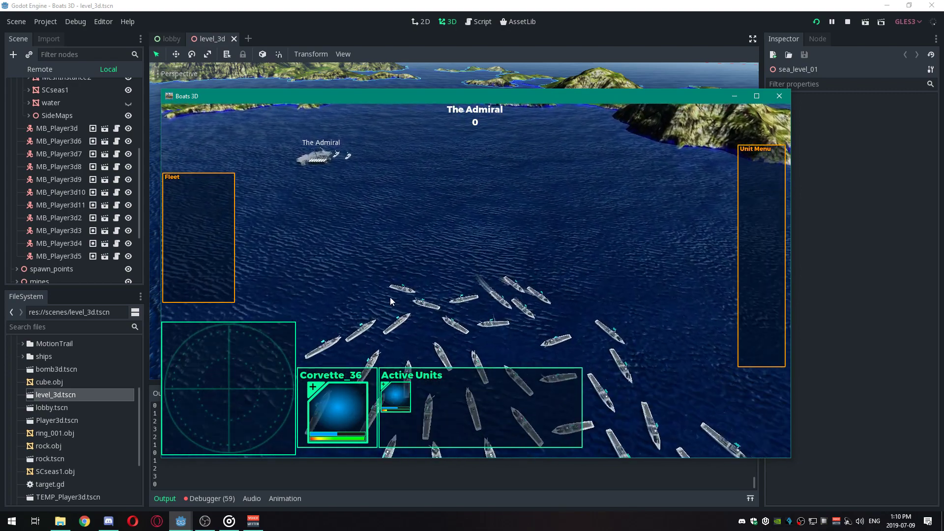
scroll(390, 298, down, 2)
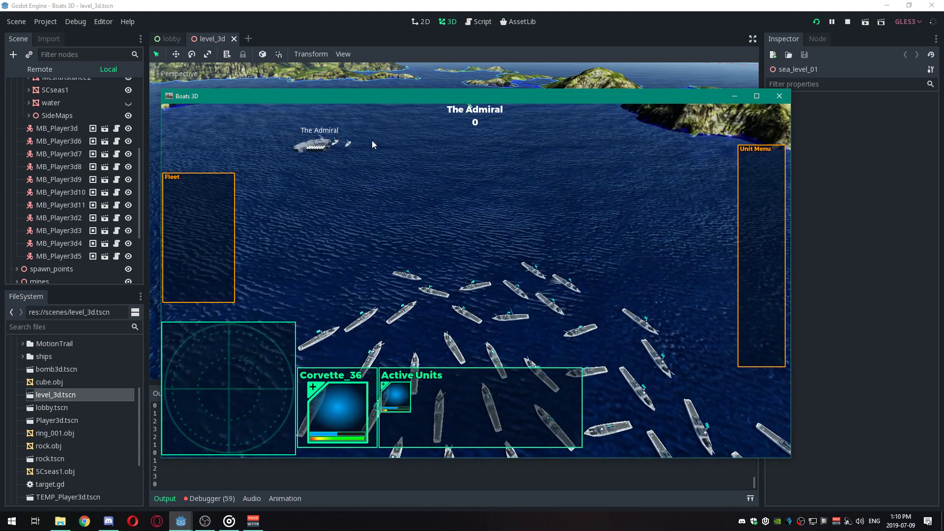
Step: Send the remaining corvettes spawning beside The Admiral's ship to the fleet in batches, ending with Corvette_43
drag(325, 142, 325, 142)
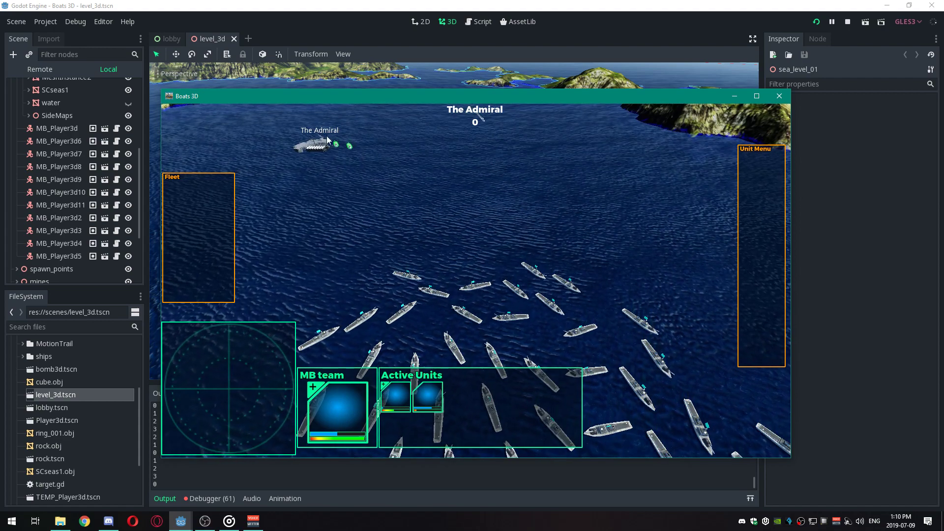
right_click(338, 267)
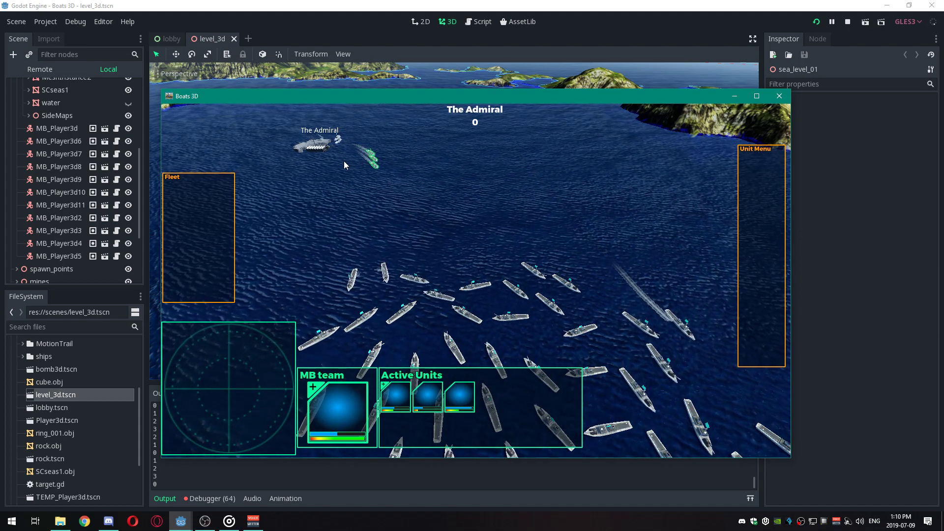
drag(347, 164, 324, 133)
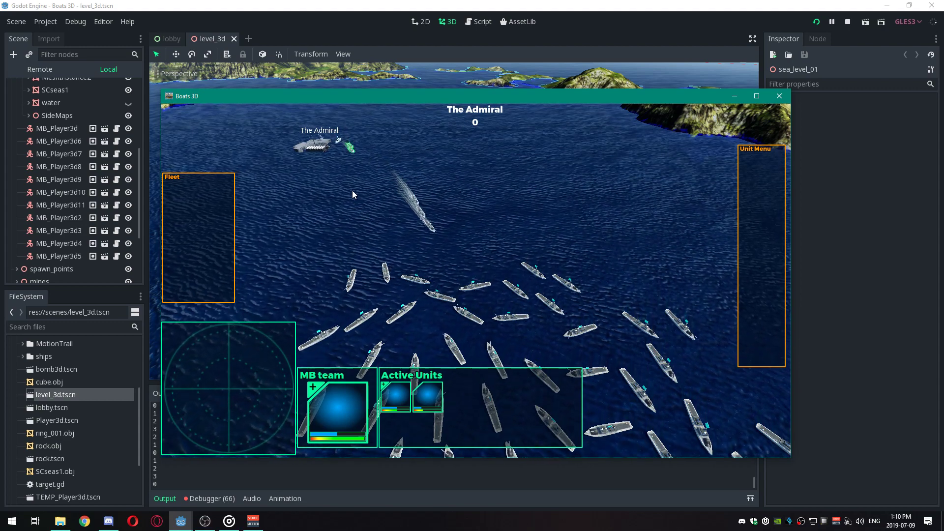
drag(352, 182, 329, 144)
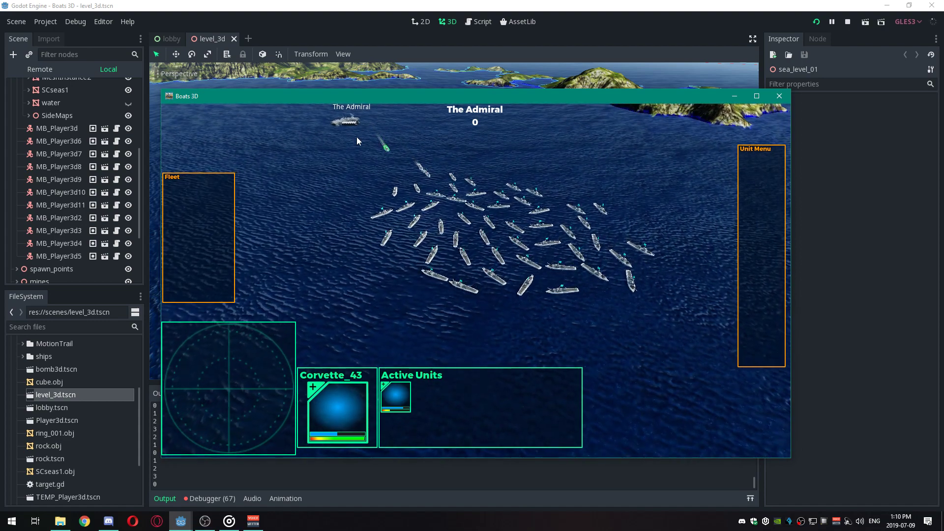
Step: Box-select the enlarged fleet in open water, frame it in view, and page through Active Units to the last page
drag(357, 139, 669, 358)
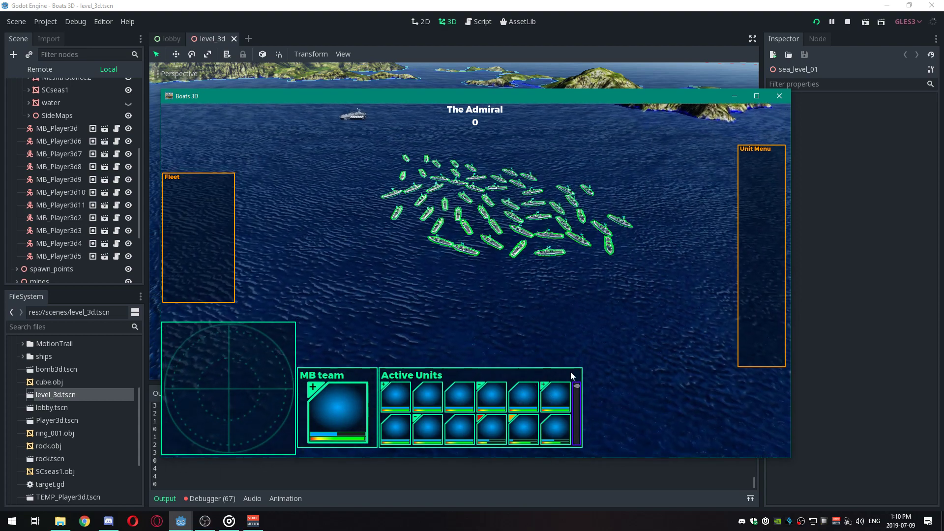
key(w)
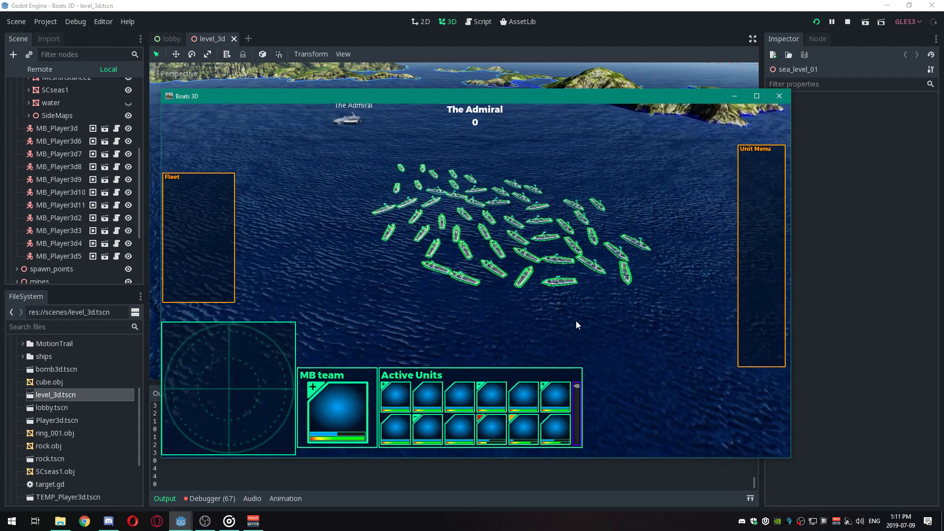
key(w)
key(d)
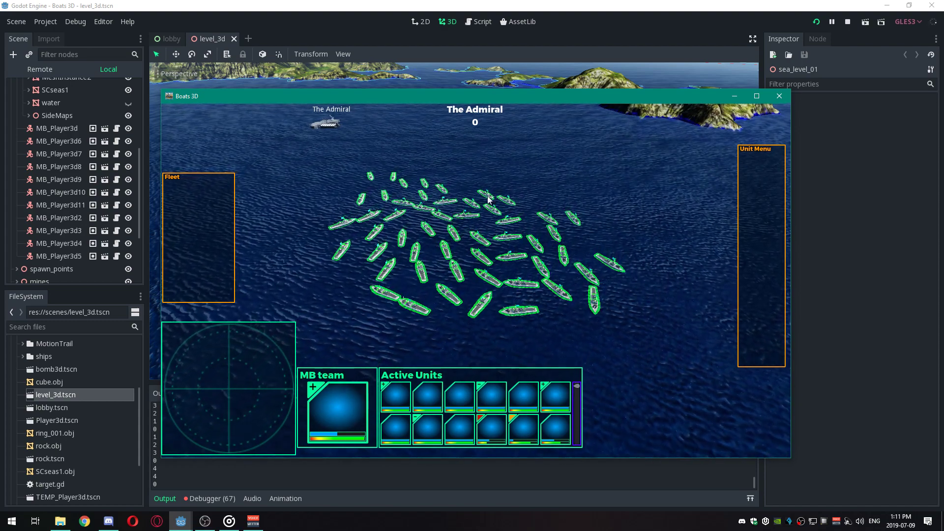
click(575, 412)
click(575, 412)
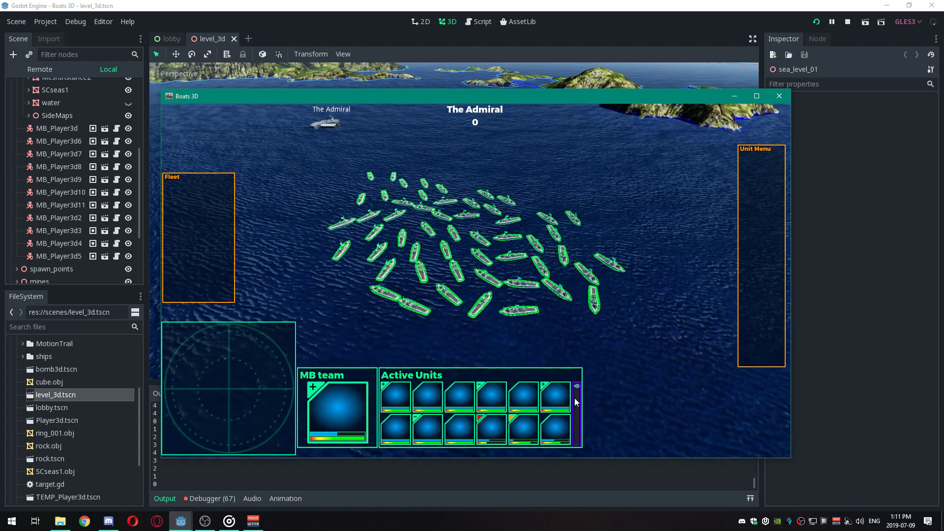
scroll(576, 396, down, 2)
scroll(577, 396, down, 2)
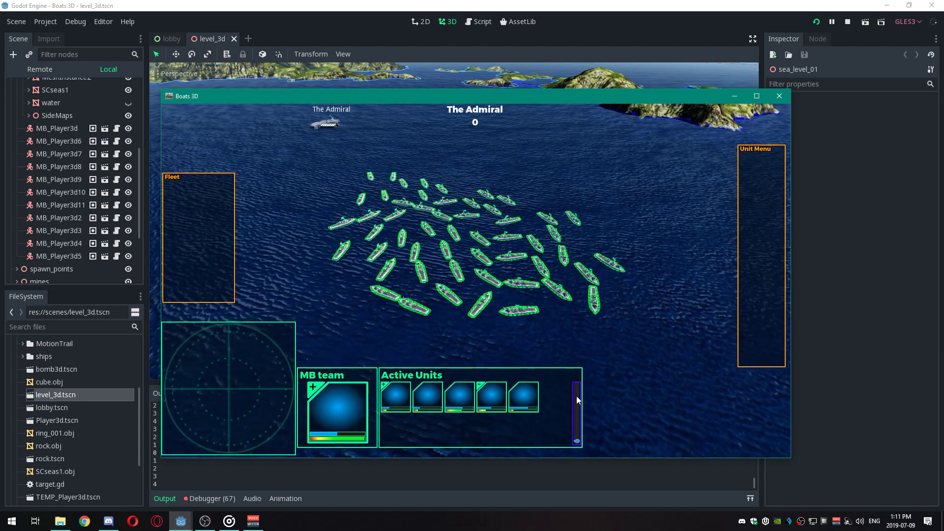
Step: Page the Active Units panel back and forth between its first and last pages for the selected fleet
scroll(576, 397, up, 4)
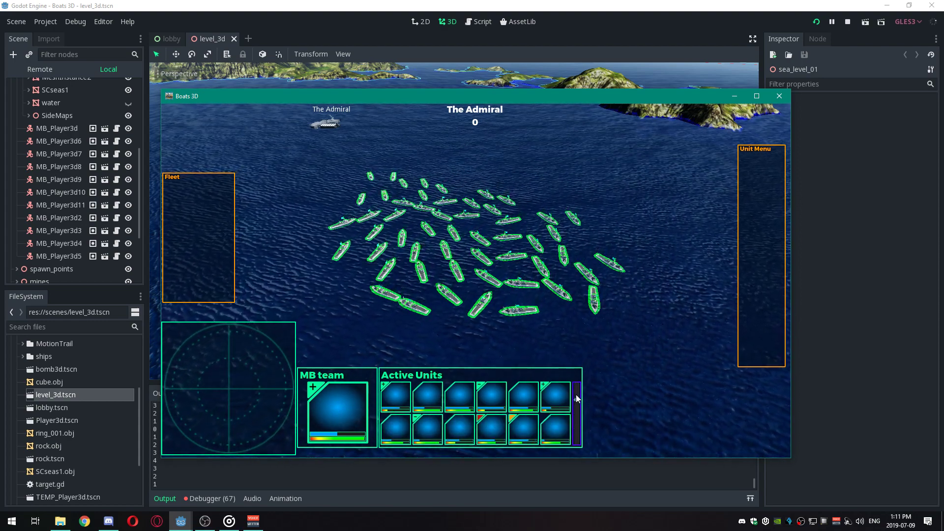
scroll(577, 395, up, 1)
scroll(576, 399, down, 2)
scroll(576, 416, up, 2)
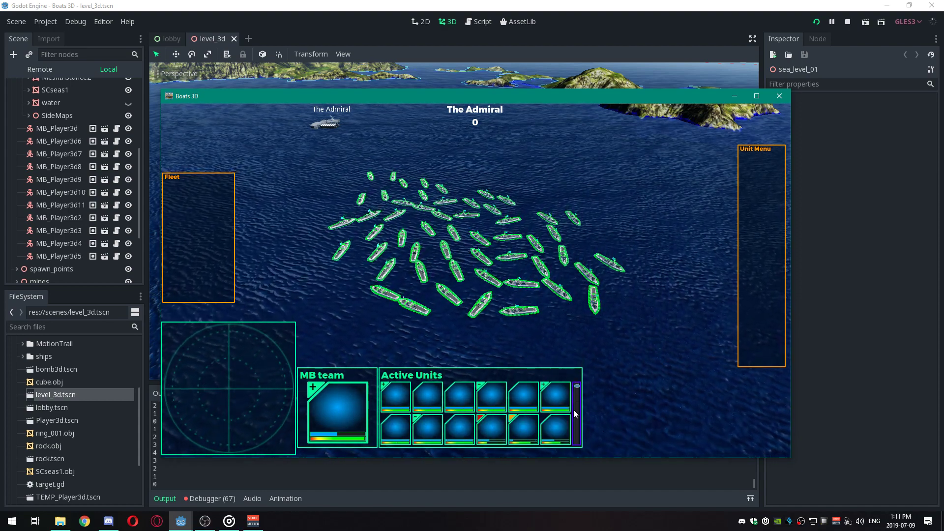
scroll(576, 411, down, 1)
scroll(576, 414, down, 1)
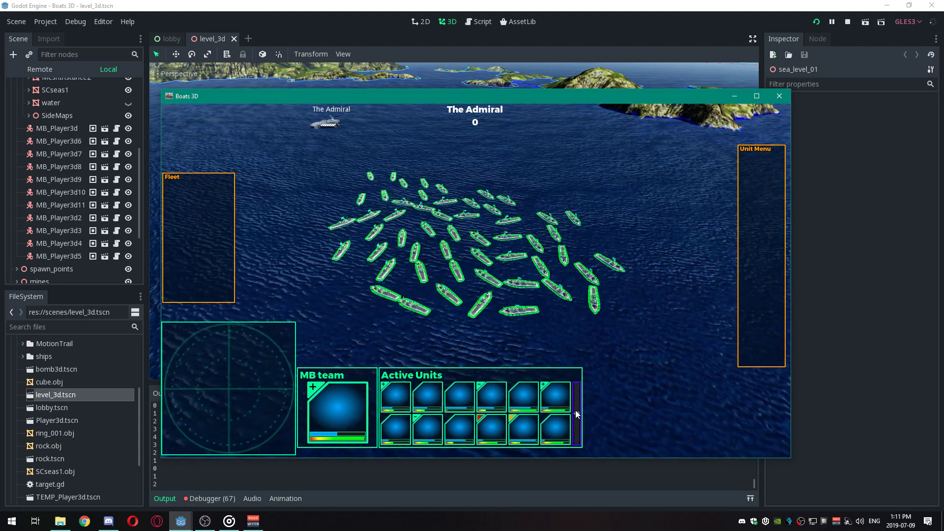
scroll(576, 414, down, 1)
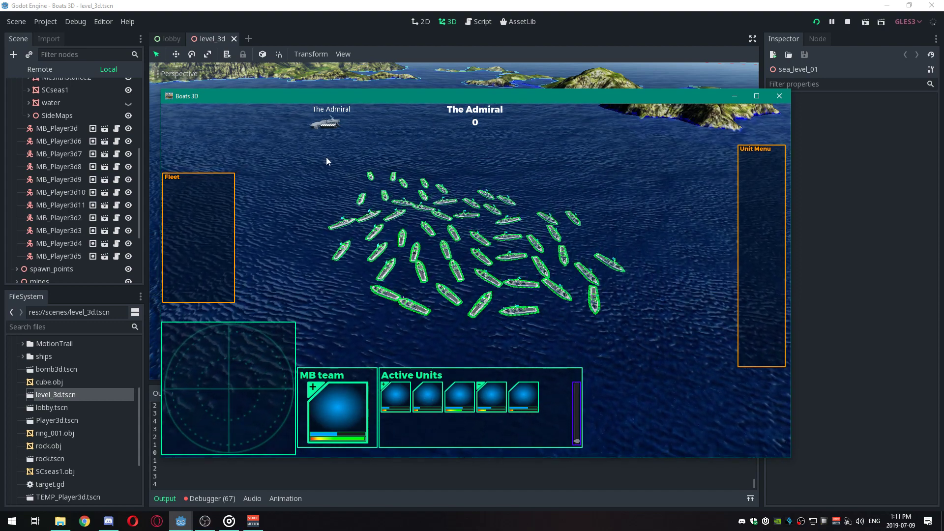
Step: Send the new corvettes beside The Admiral's ship to the fleet, and page through Active Units with the whole fleet box-selected
drag(325, 158, 583, 321)
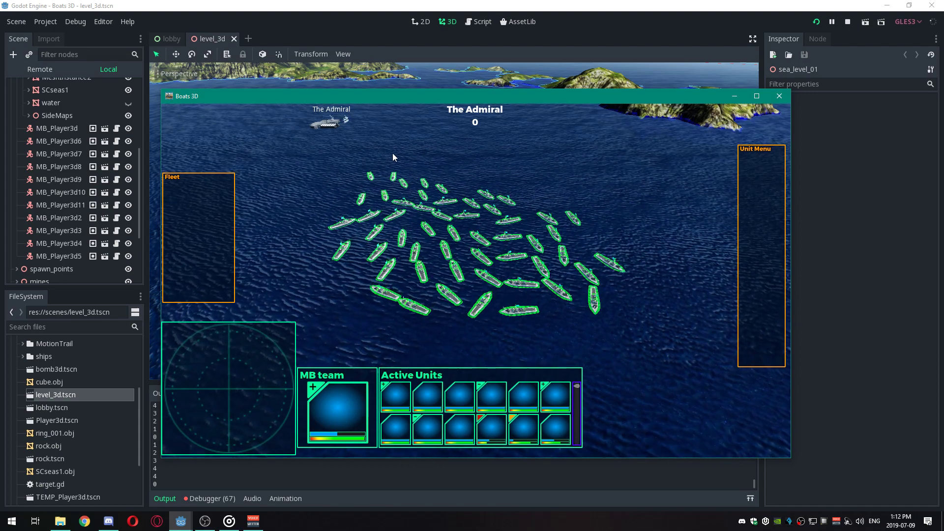
drag(379, 145, 348, 126)
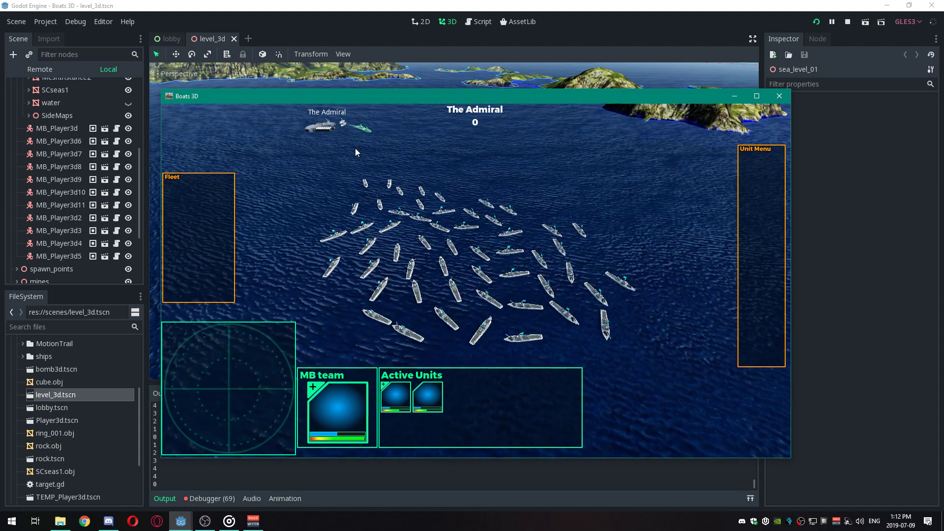
drag(354, 147, 313, 118)
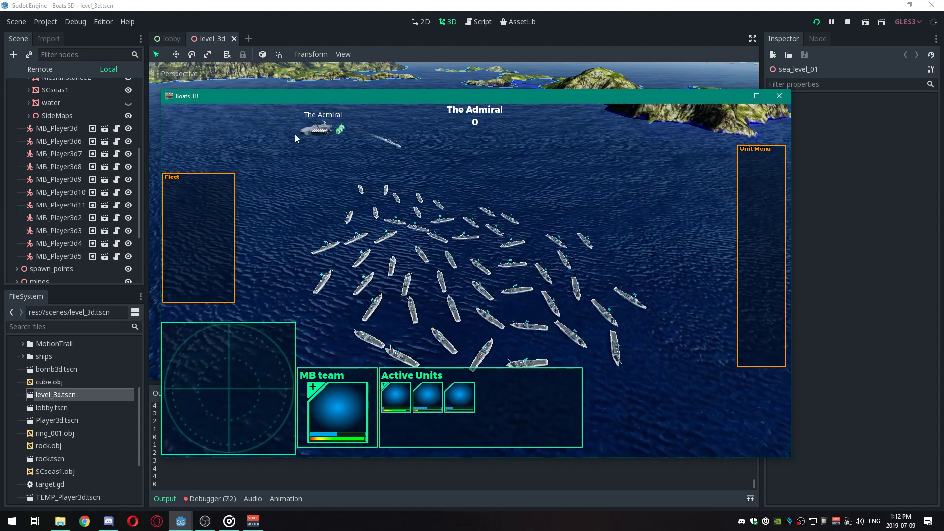
drag(295, 120, 639, 424)
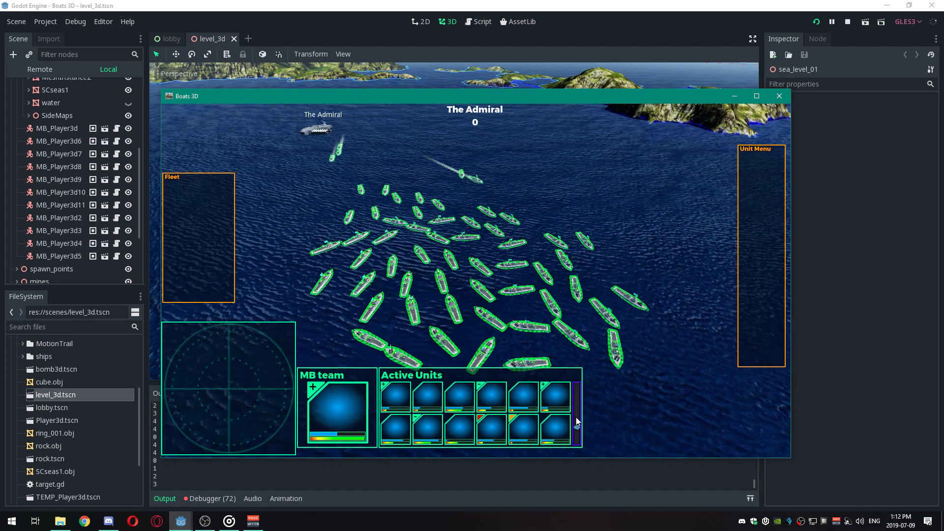
scroll(577, 417, down, 2)
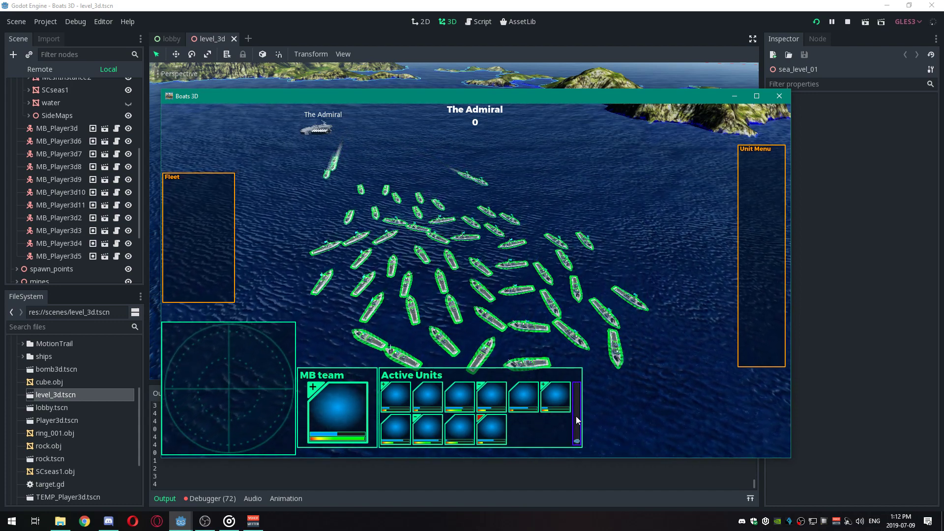
Step: Box-select various subgroups across the fleet in turn, ending with eleven corvettes in the lower middle of the formation
drag(306, 196, 447, 295)
drag(398, 238, 505, 345)
mouse_move(438, 217)
mouse_down()
mouse_move(377, 269)
mouse_move(373, 245)
mouse_up()
drag(523, 217, 375, 256)
drag(295, 199, 365, 250)
drag(364, 175, 507, 211)
drag(412, 219, 451, 315)
click(491, 318)
drag(560, 310, 537, 271)
drag(604, 237, 488, 253)
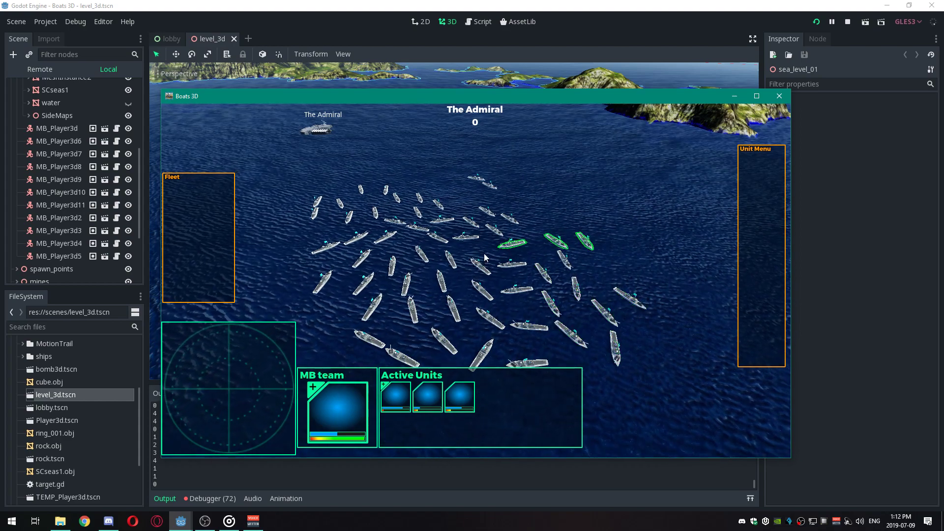
scroll(481, 267, down, 2)
drag(378, 227, 477, 303)
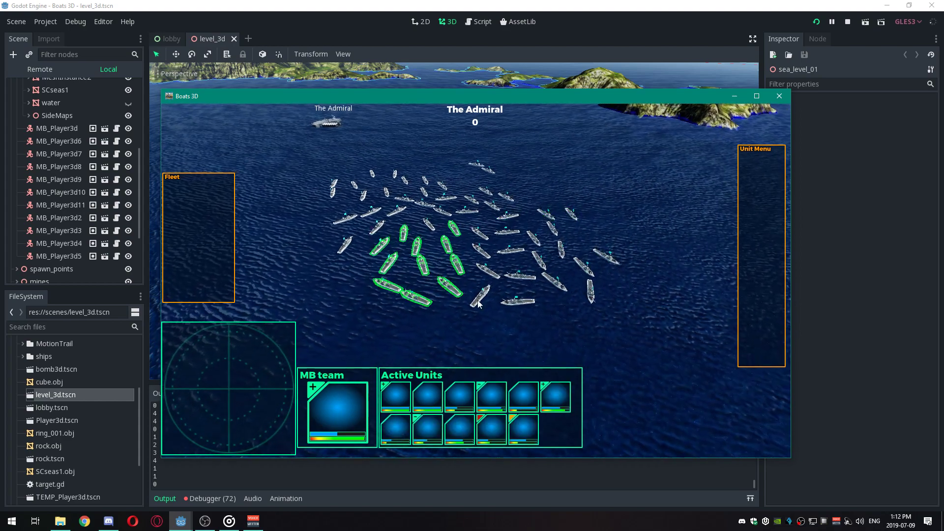
Step: Box-select the whole fleet and send it east toward the two ships near the large island
scroll(487, 309, up, 1)
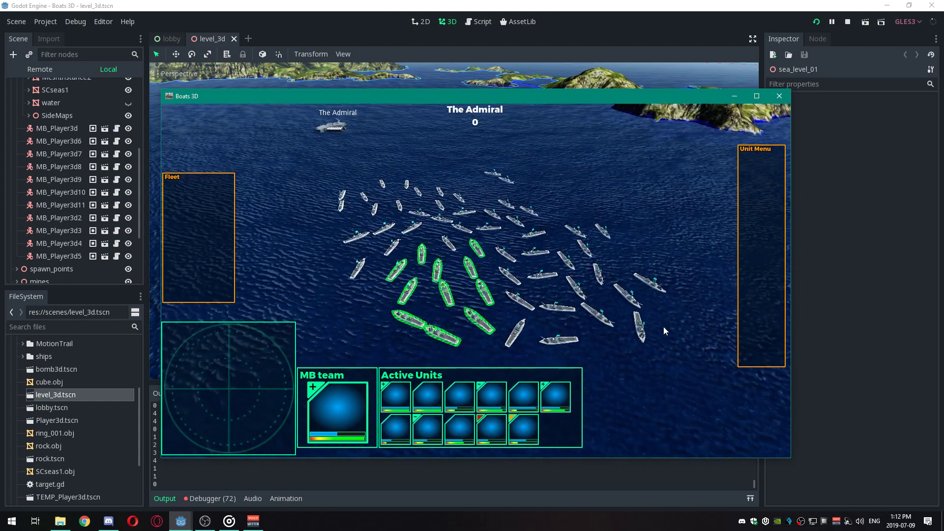
scroll(664, 328, down, 4)
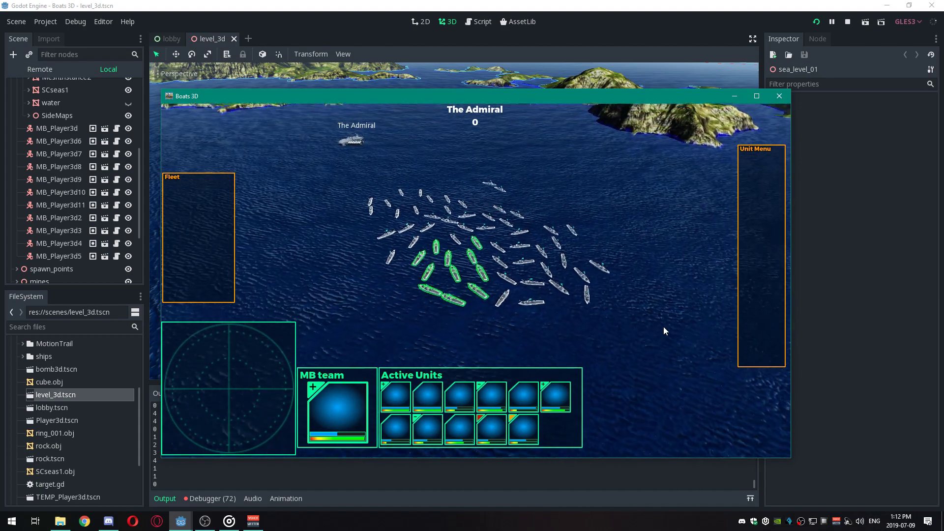
scroll(664, 328, down, 3)
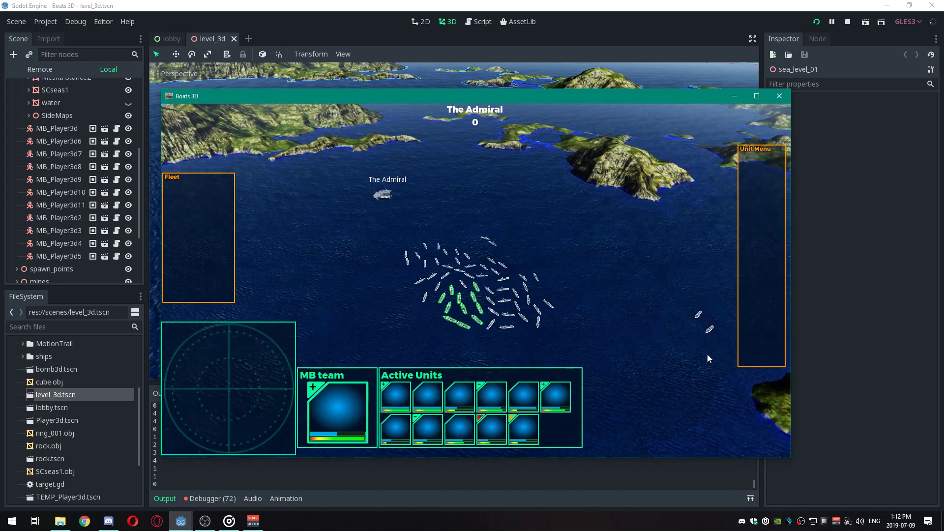
scroll(691, 356, down, 4)
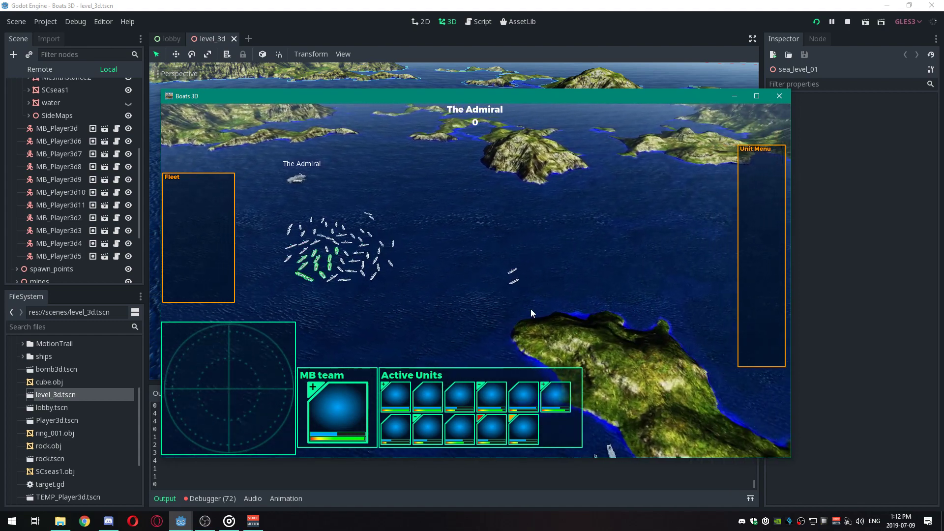
key(a)
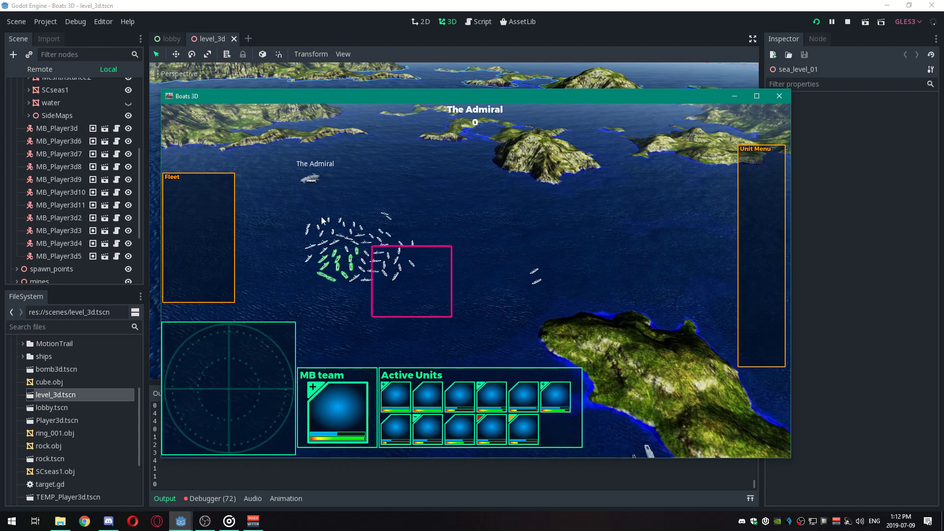
drag(288, 202, 272, 193)
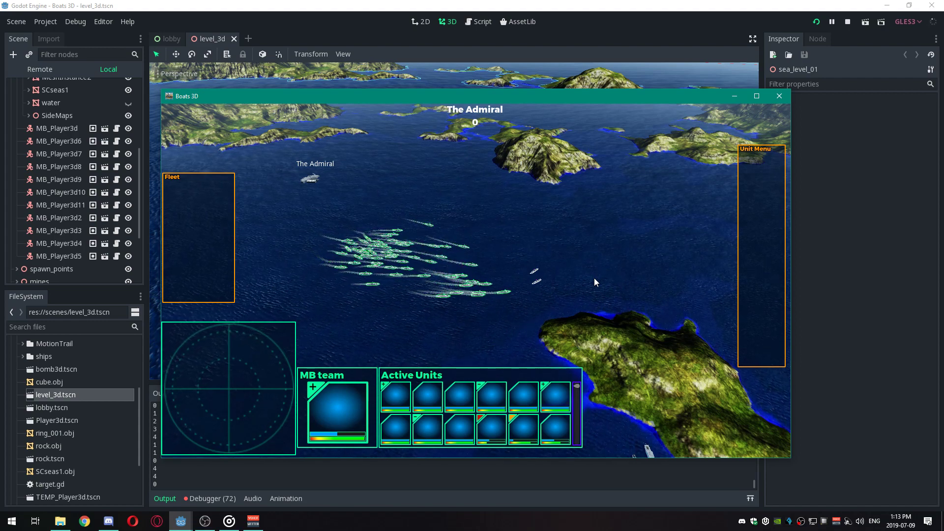
Step: Hide the HUD panels and maximize the game window to show the moving fleet
key(h)
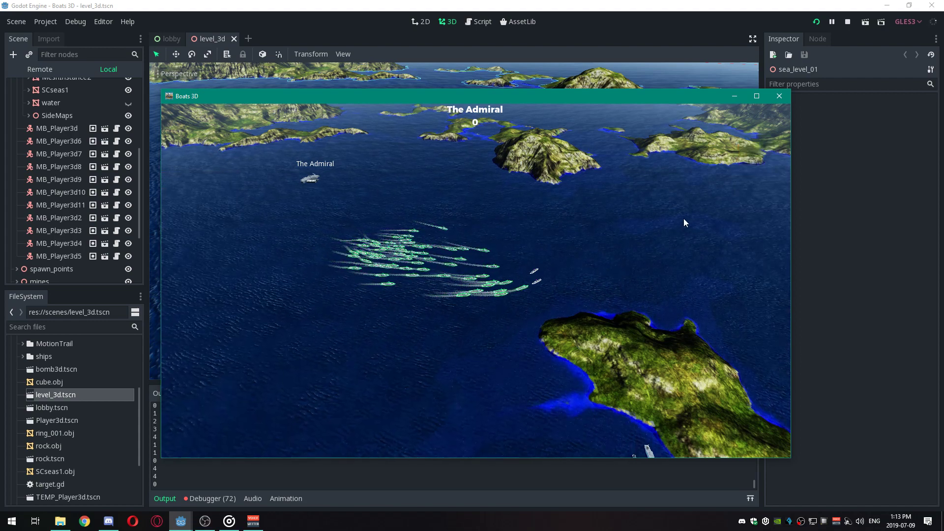
click(758, 97)
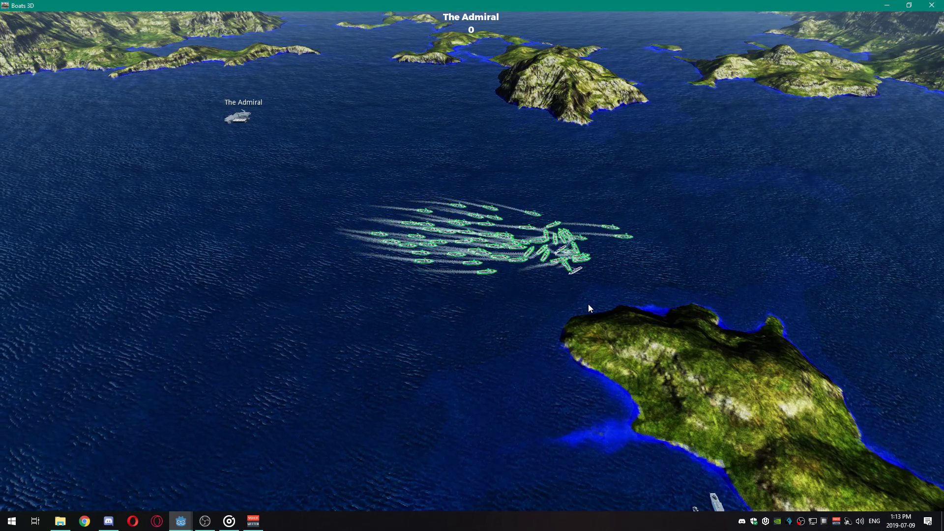
scroll(605, 291, up, 1)
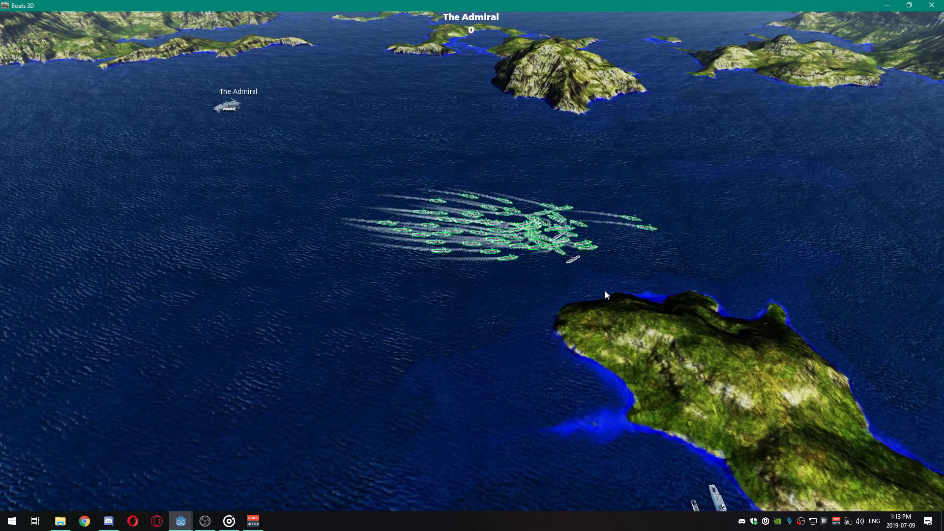
scroll(605, 291, up, 2)
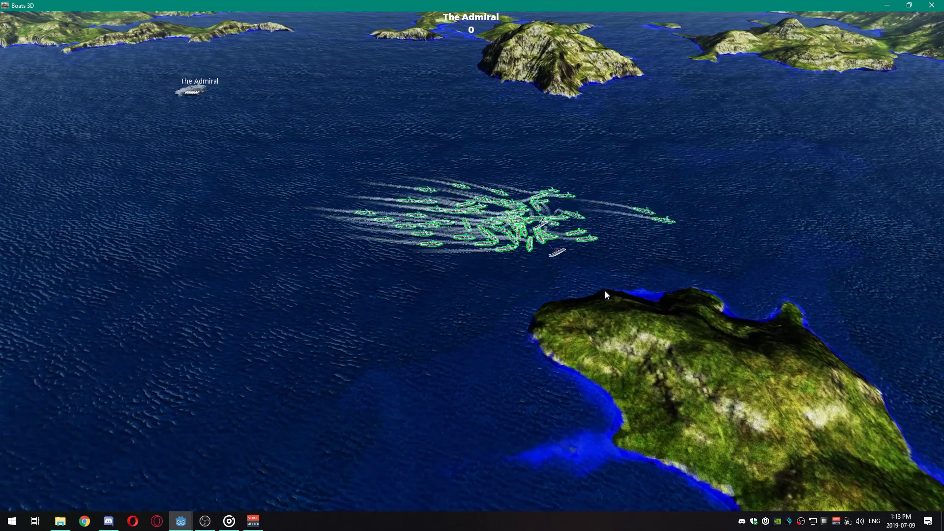
scroll(605, 291, up, 2)
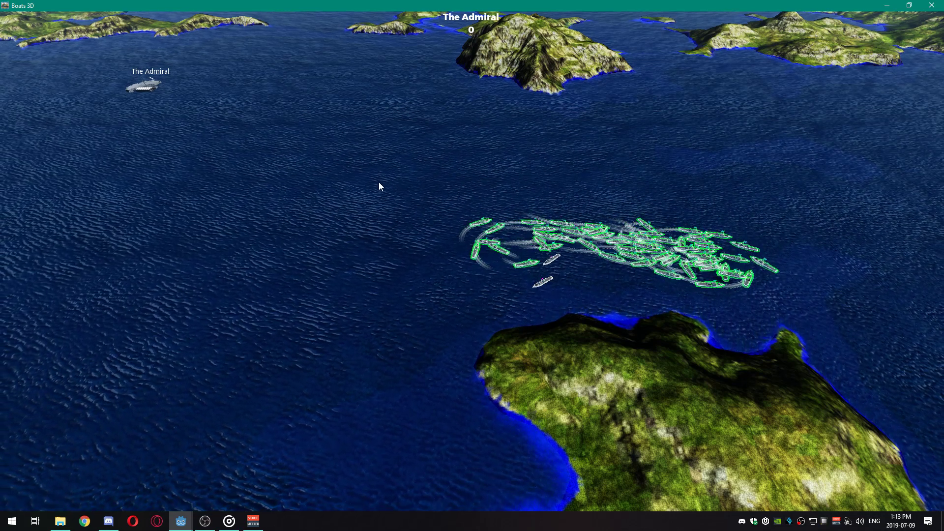
Step: Box-select the corvettes at the fleet's western end and send them west, and send a north-central group northwest
drag(563, 230, 386, 165)
drag(420, 193, 577, 288)
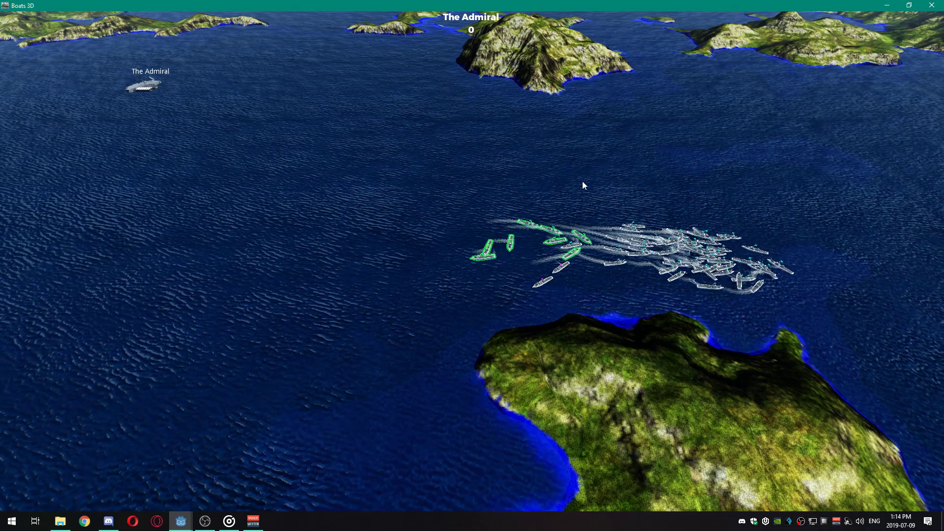
drag(665, 204, 727, 252)
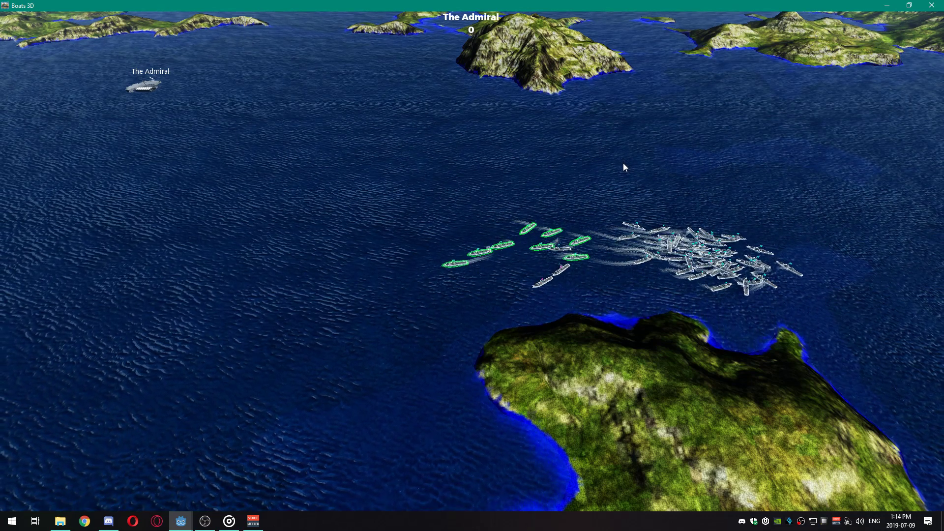
drag(668, 219, 687, 253)
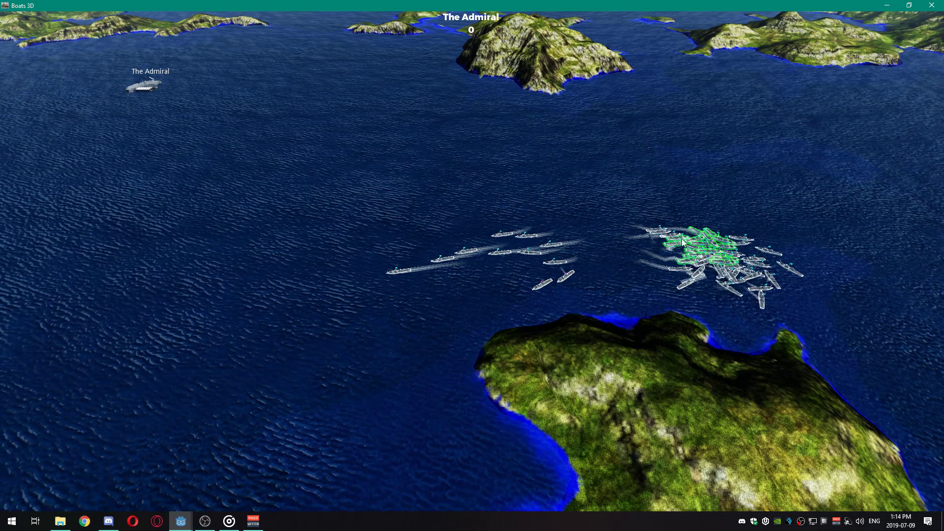
drag(634, 202, 720, 269)
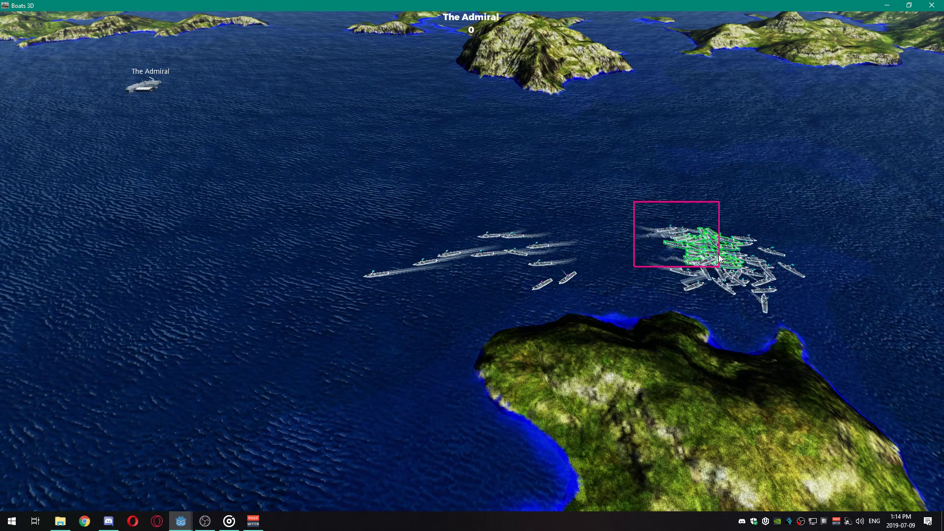
drag(719, 258, 719, 258)
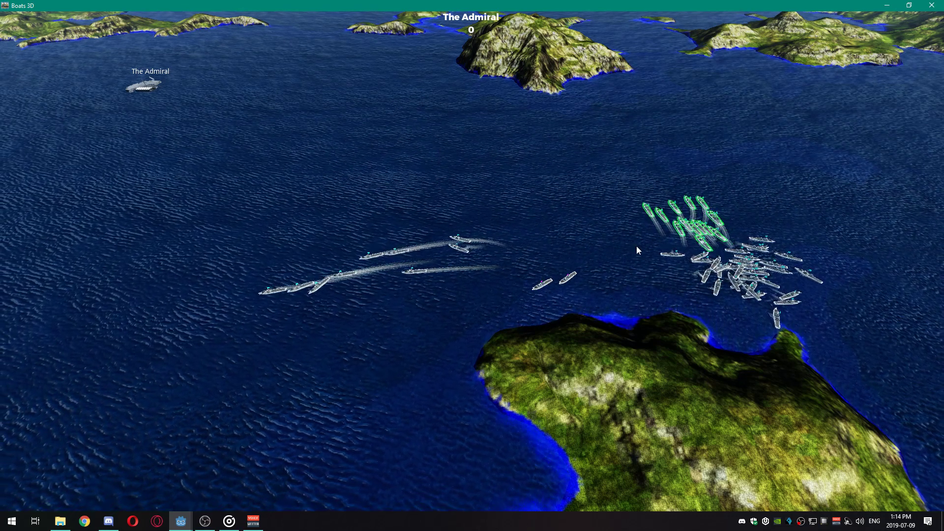
Step: Box-select groups around the remaining cluster in turn, sending the eastern group north and the southeastern group northeast
drag(753, 239, 832, 301)
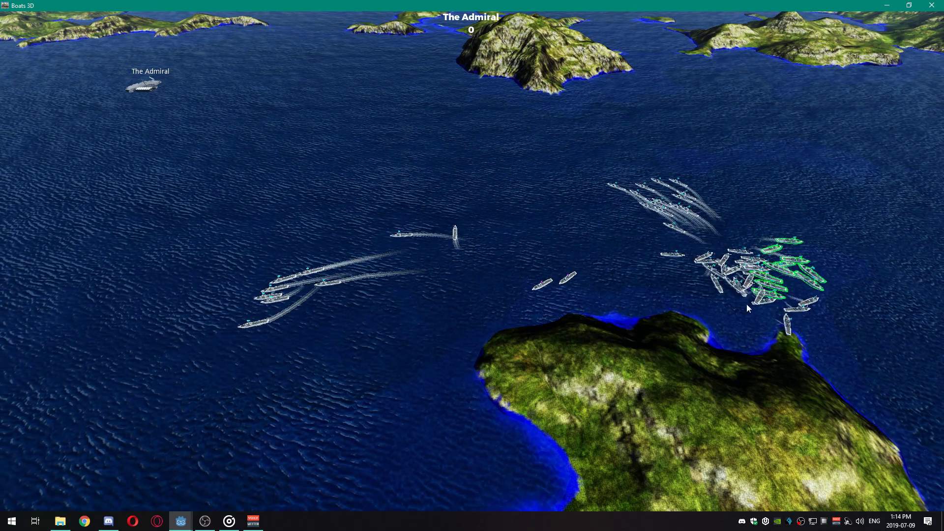
drag(751, 310, 690, 254)
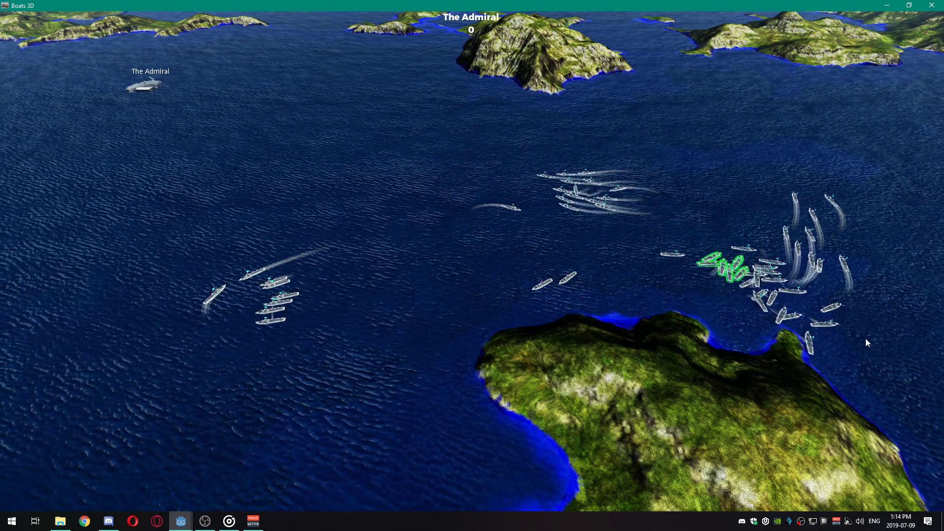
drag(844, 360, 768, 289)
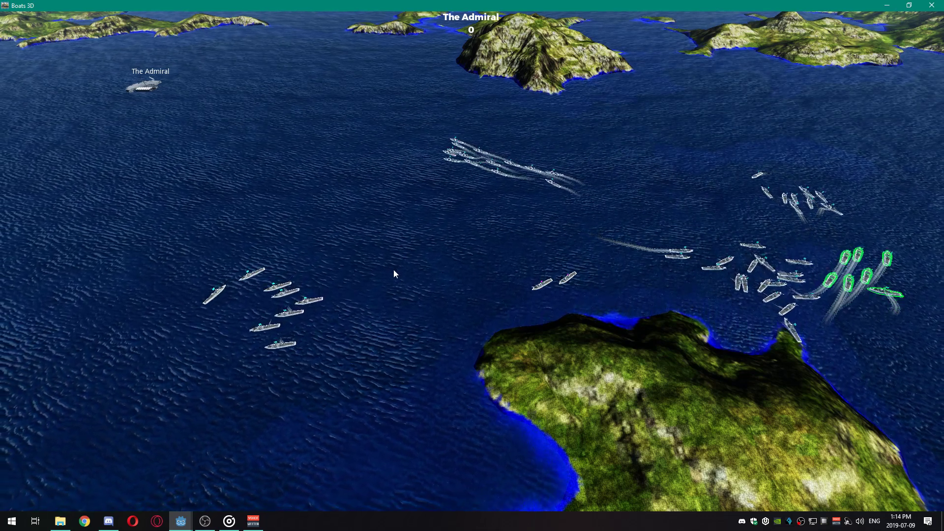
Step: Box-select part of the detached northwestern group and send those corvettes farther north
key(d)
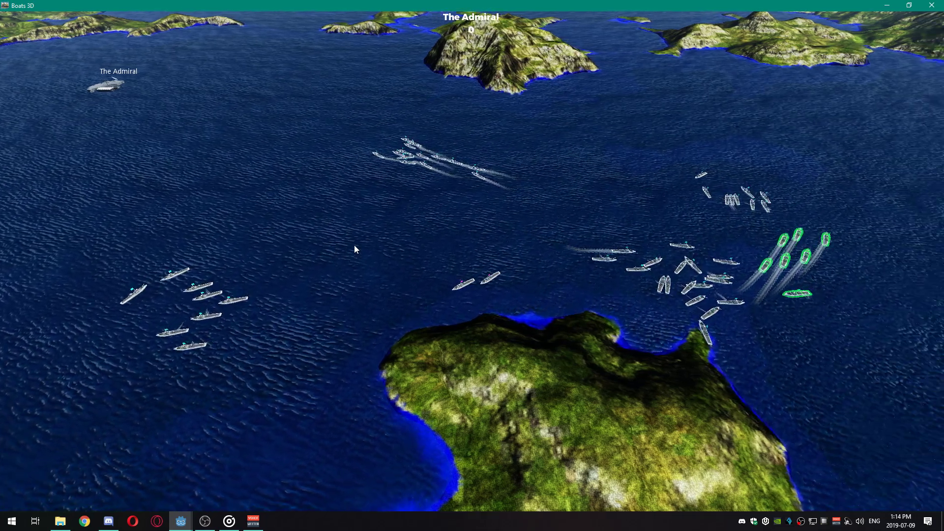
key(d)
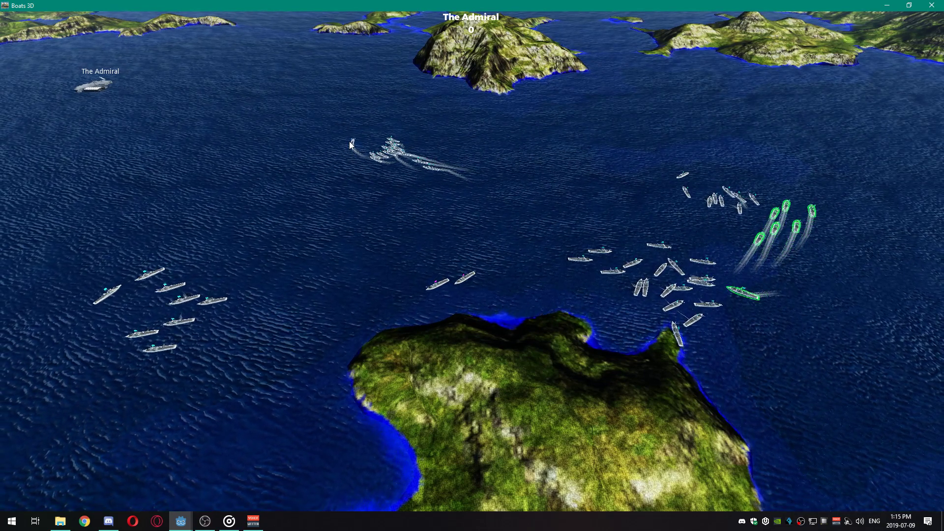
drag(365, 157, 408, 189)
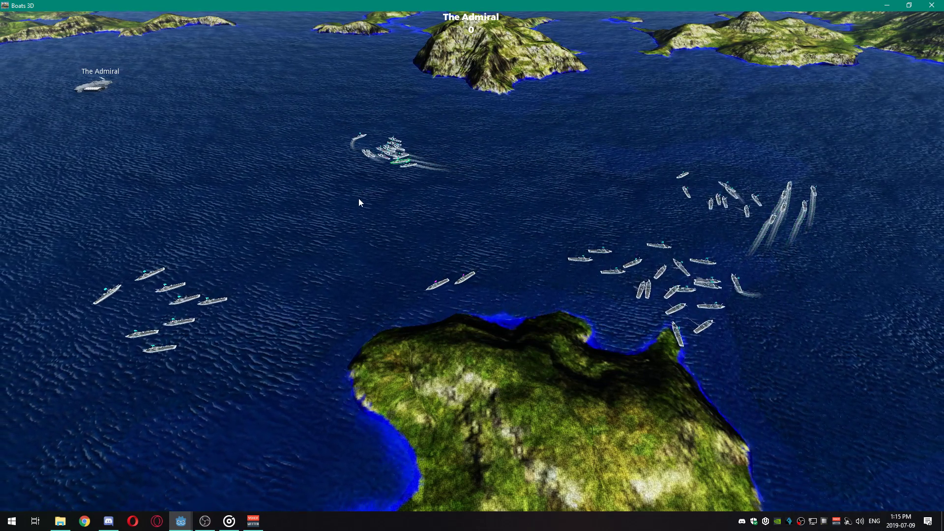
drag(440, 116, 377, 156)
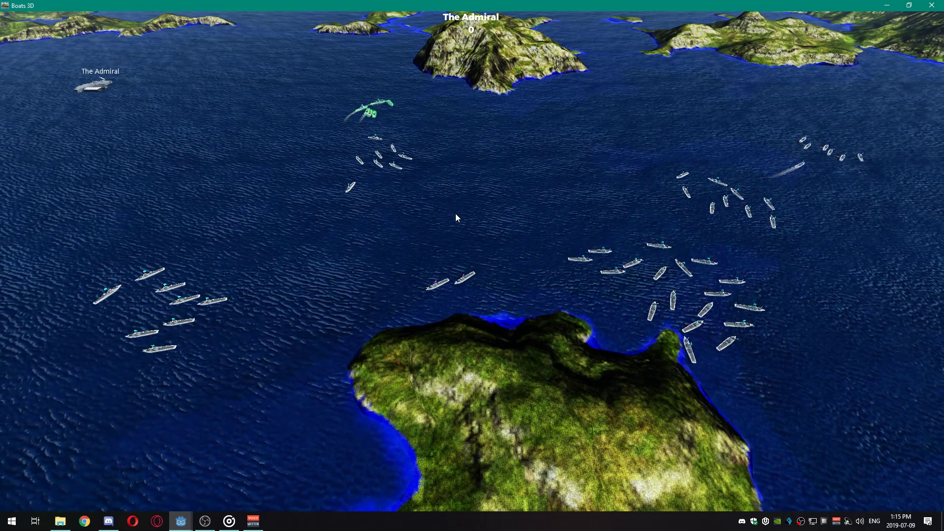
key(d)
key(w)
key(d)
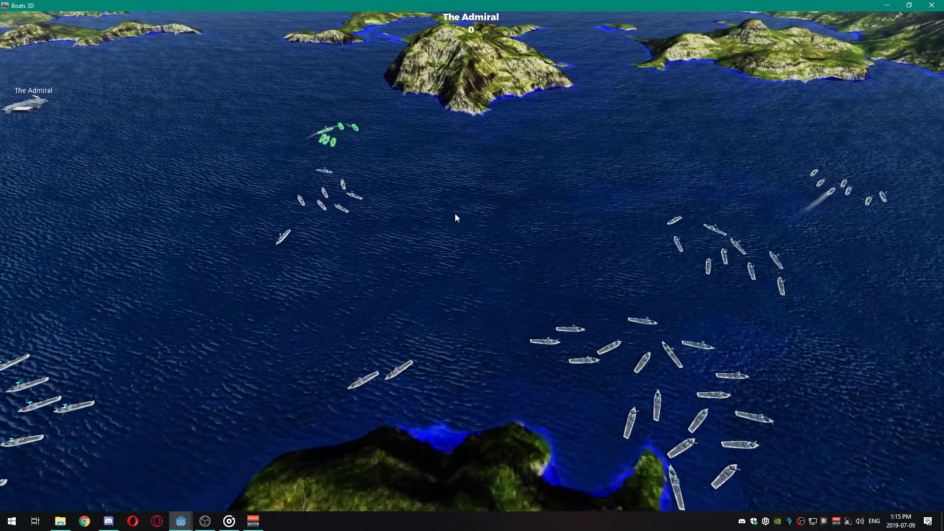
Step: Box-select the corvettes just south of the selected northwestern group and send them southeast
key(s)
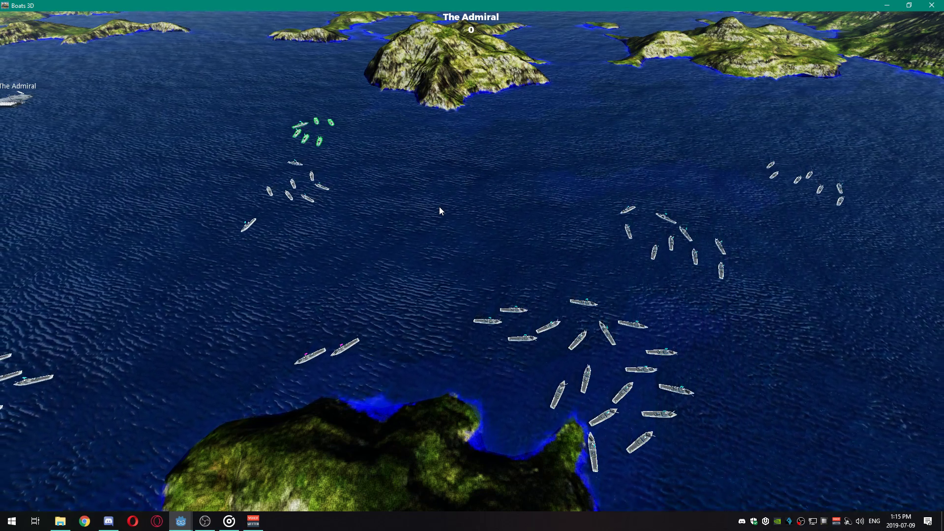
key(a)
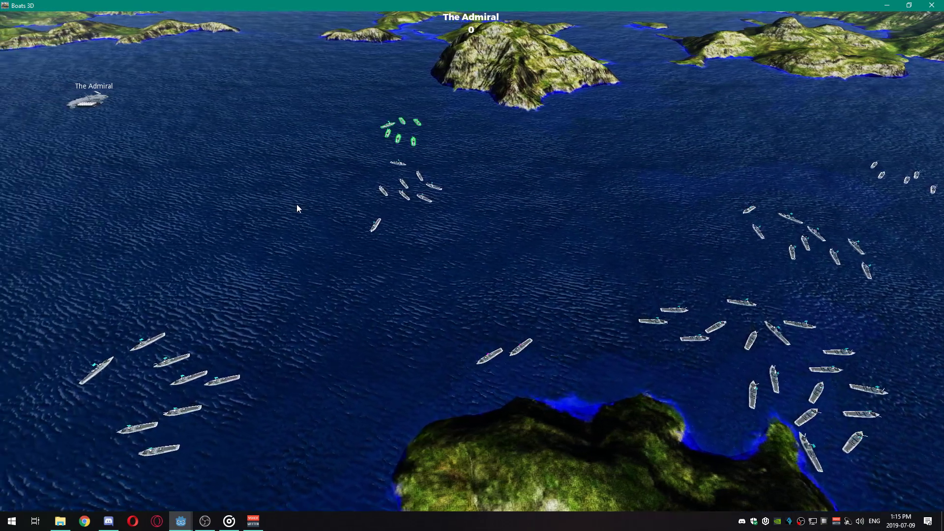
drag(538, 255, 349, 157)
right_click(491, 220)
Step: Box-select the far western group and send it northwest, then reselect all its corvettes and send them east
drag(74, 325, 283, 463)
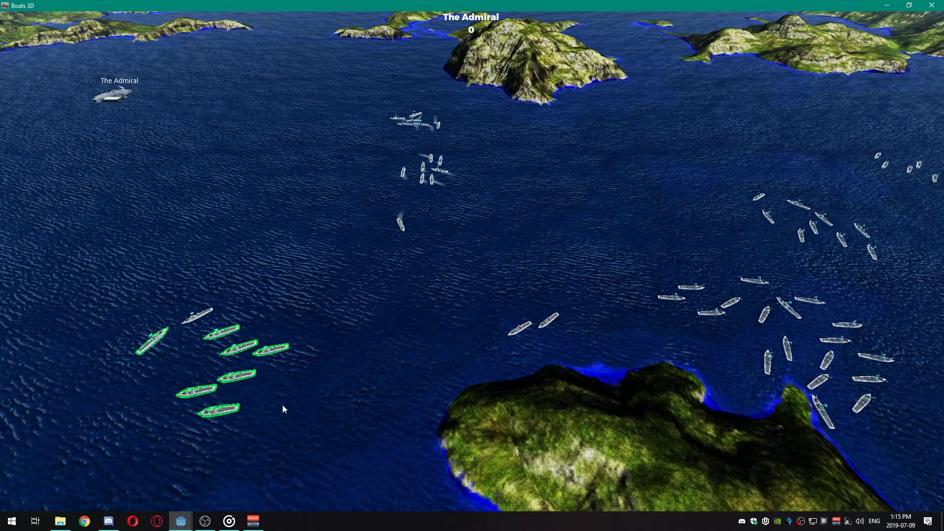
right_click(136, 273)
drag(154, 284, 216, 344)
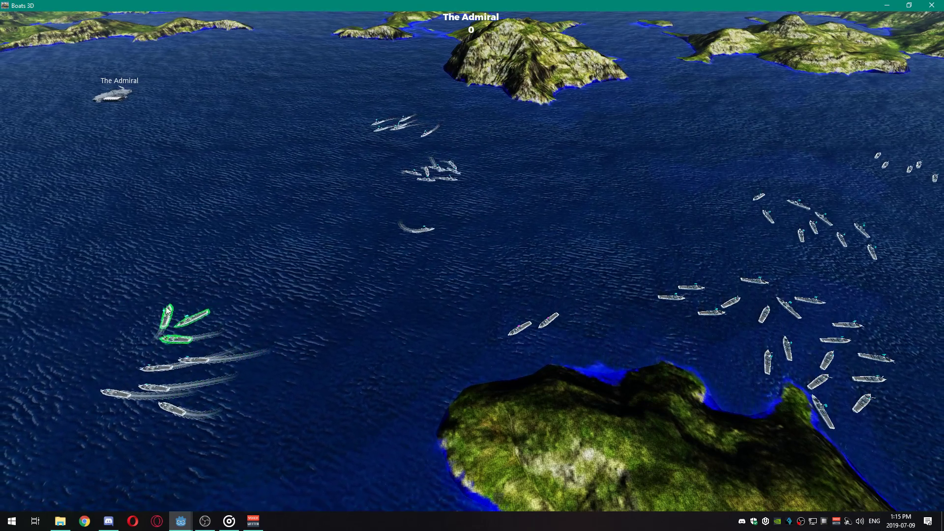
drag(31, 291, 329, 467)
right_click(343, 331)
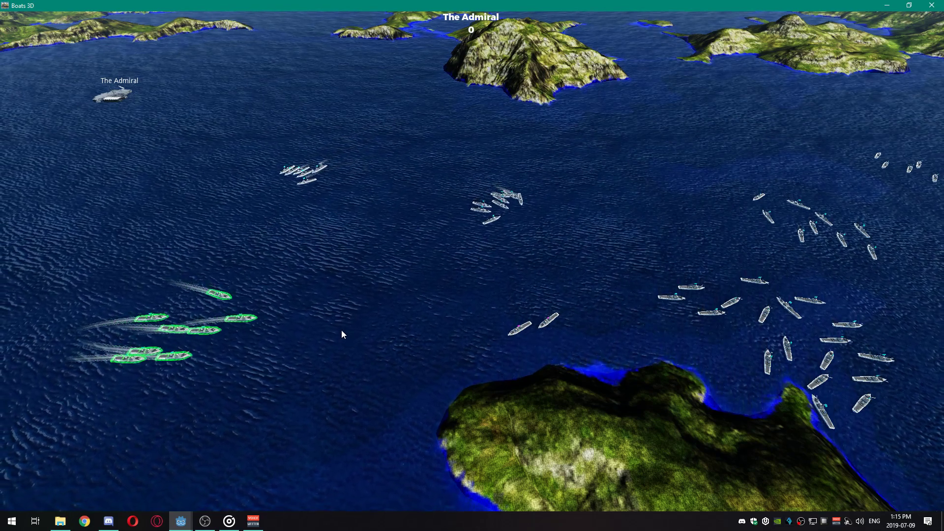
Step: Box-select the far northeastern group of corvettes and send it south
key(d)
key(s)
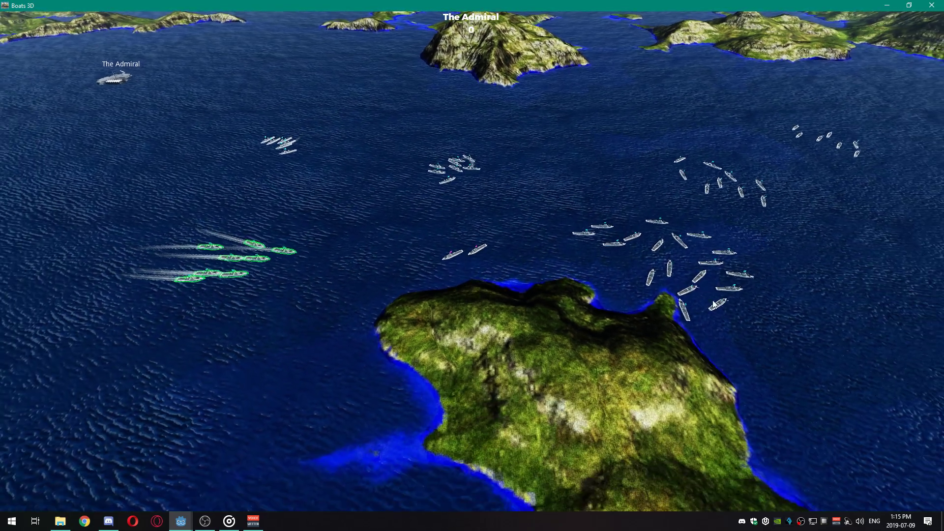
drag(797, 245, 787, 210)
drag(811, 138, 899, 172)
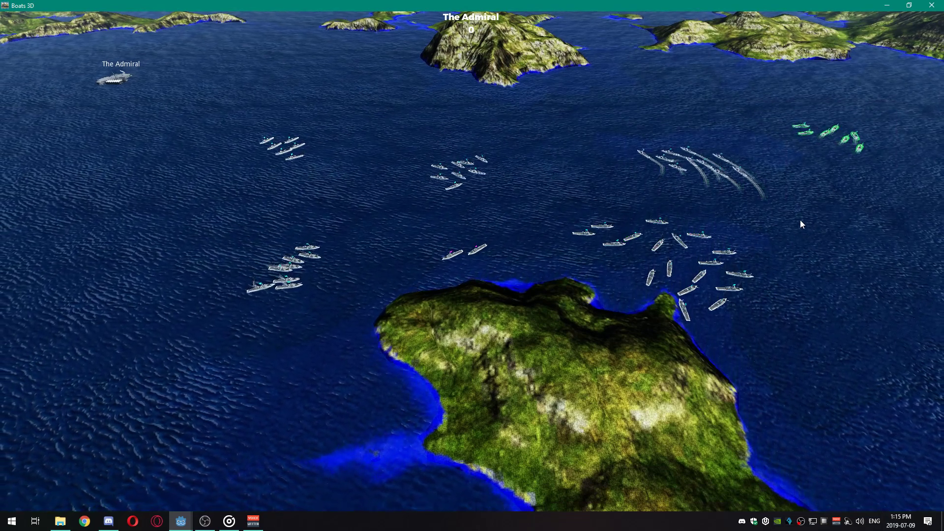
right_click(783, 220)
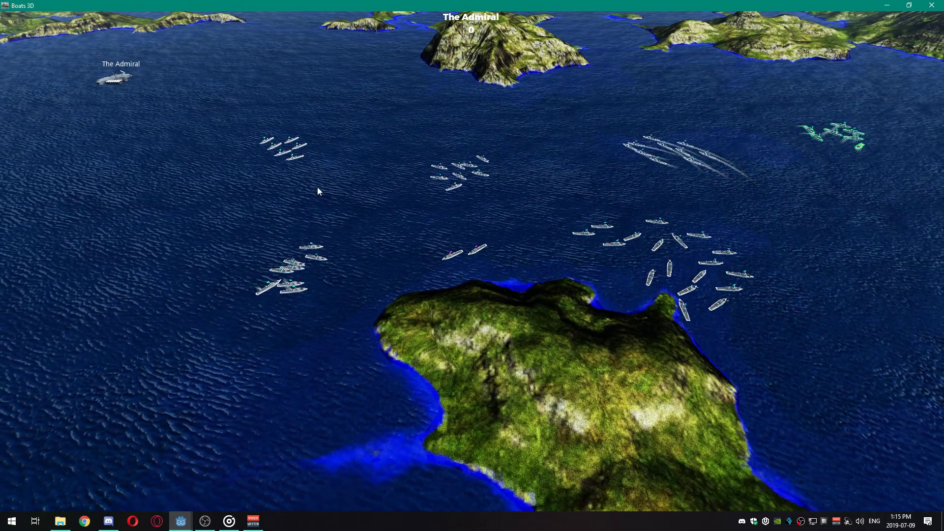
Step: Box-select the northwestern group and send it southwest, then box-select the western group and send it northeast past the central corvettes
drag(326, 184, 216, 114)
right_click(189, 231)
drag(197, 217, 371, 379)
right_click(383, 217)
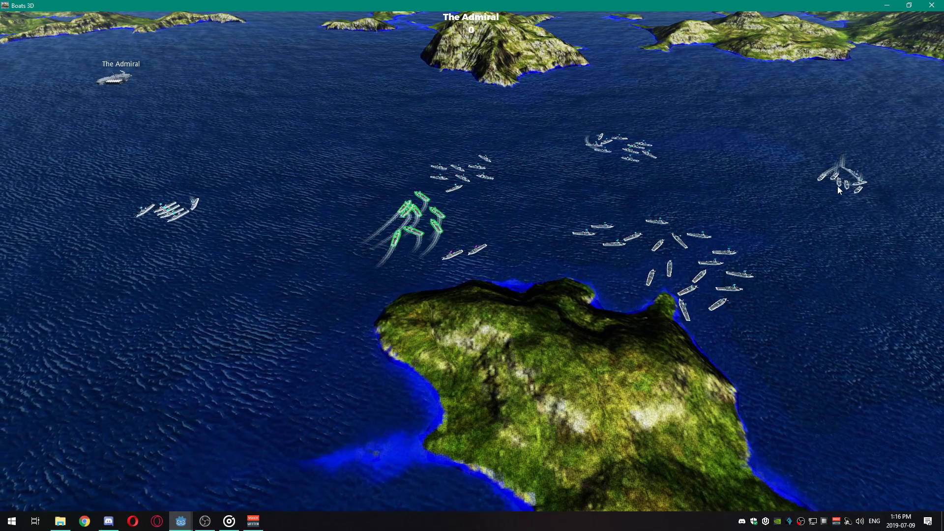
right_click(506, 137)
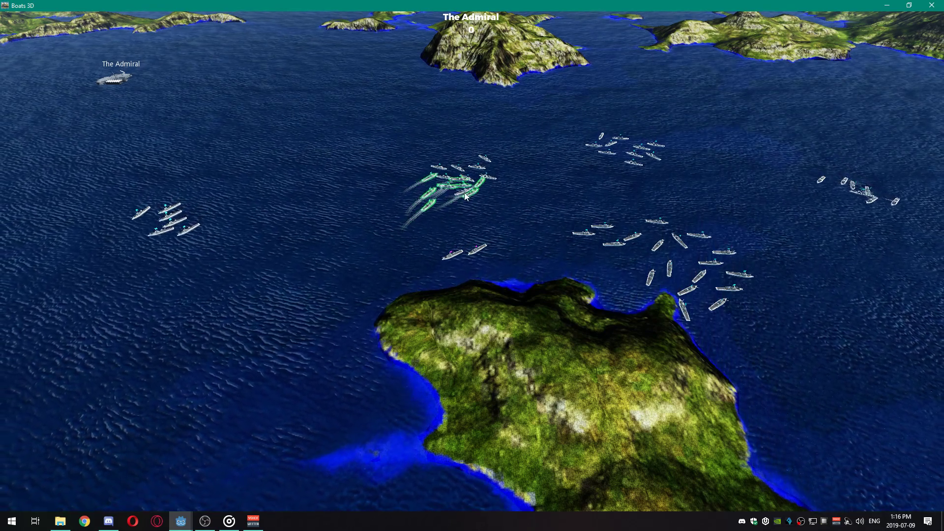
Step: Watch the selected group pass through the idle central corvettes from close up and from a wider view
scroll(448, 199, up, 5)
scroll(453, 209, up, 5)
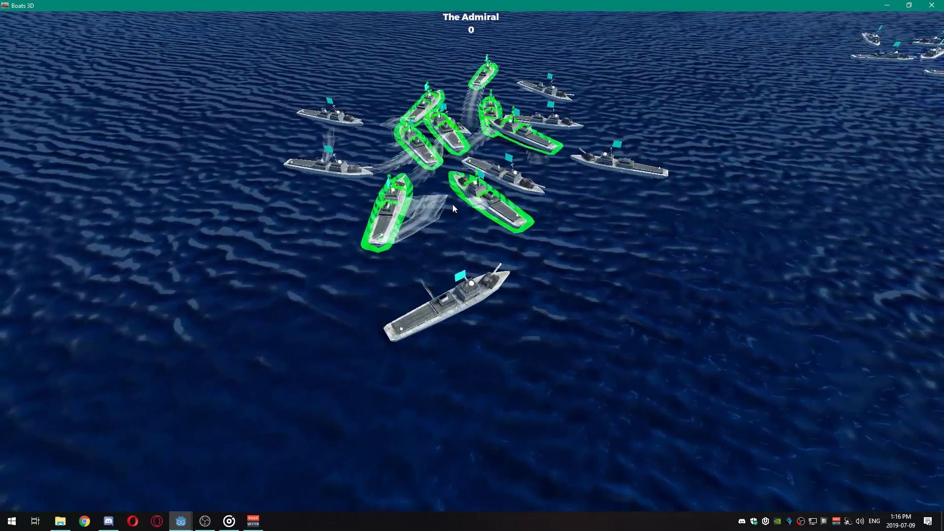
scroll(453, 209, up, 4)
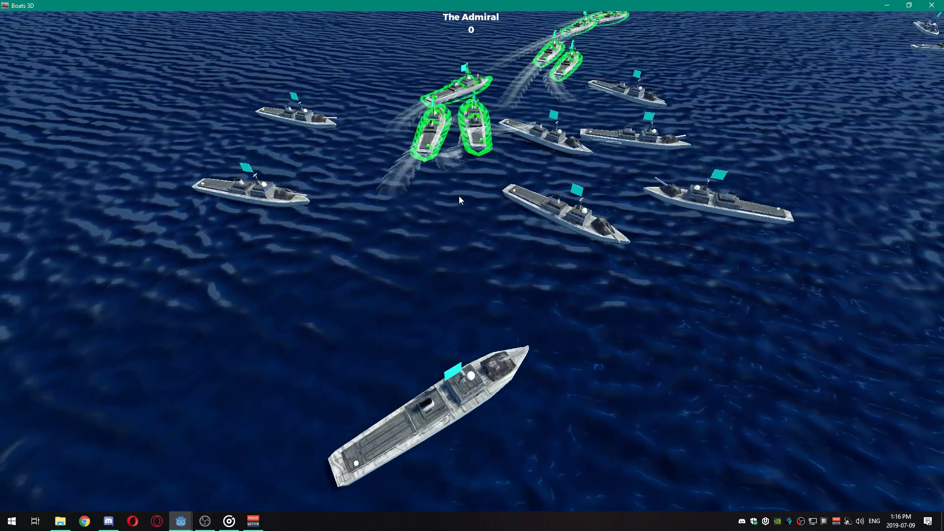
scroll(459, 196, down, 5)
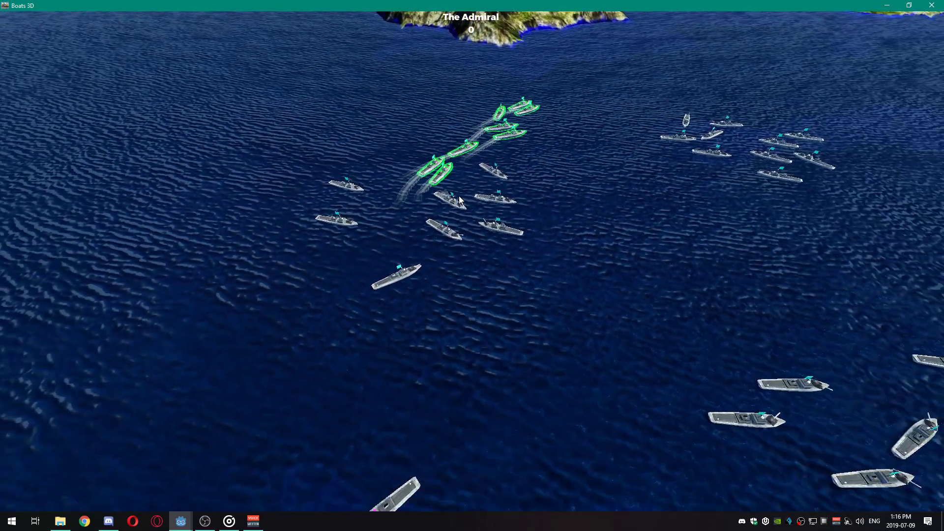
scroll(459, 196, down, 2)
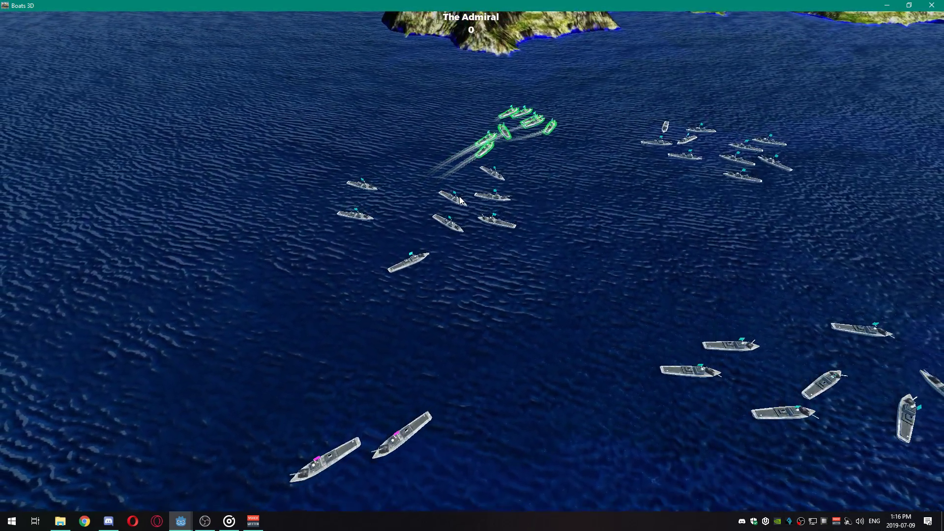
scroll(471, 220, down, 3)
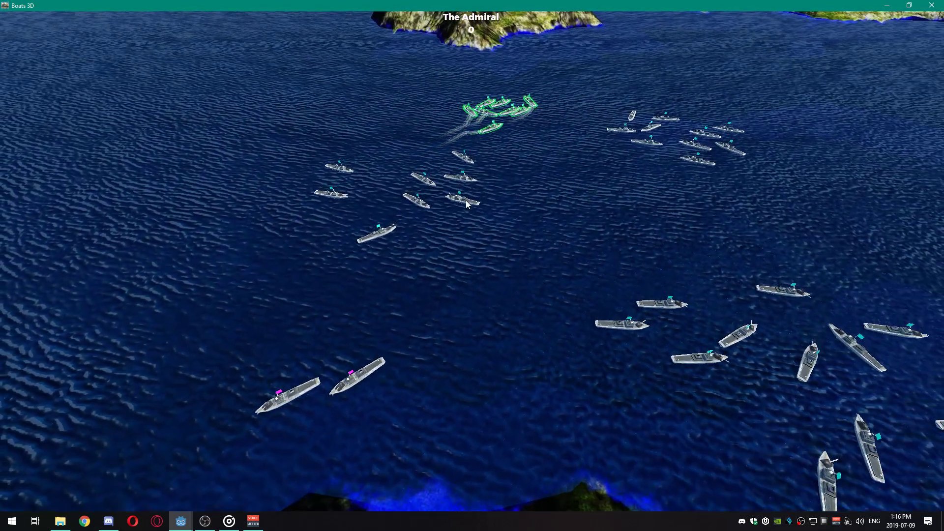
scroll(329, 206, down, 5)
key(d)
key(w)
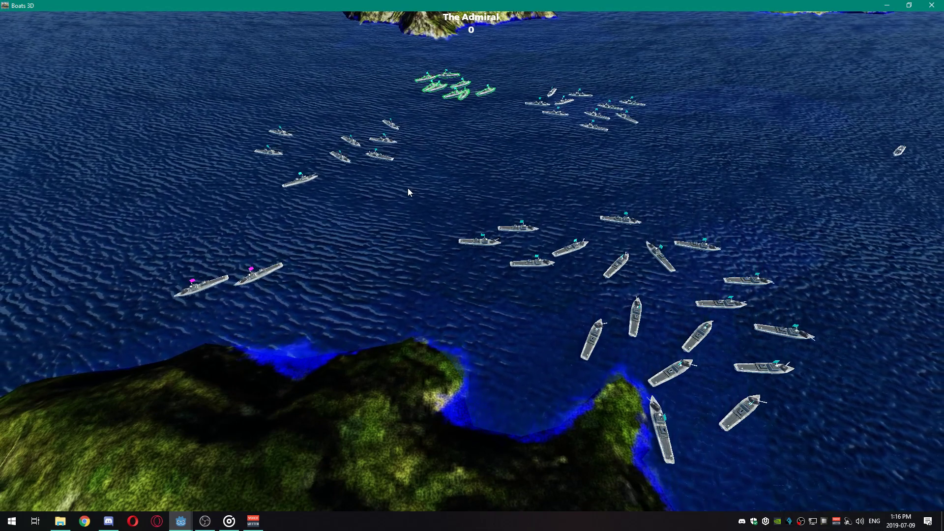
scroll(408, 187, down, 5)
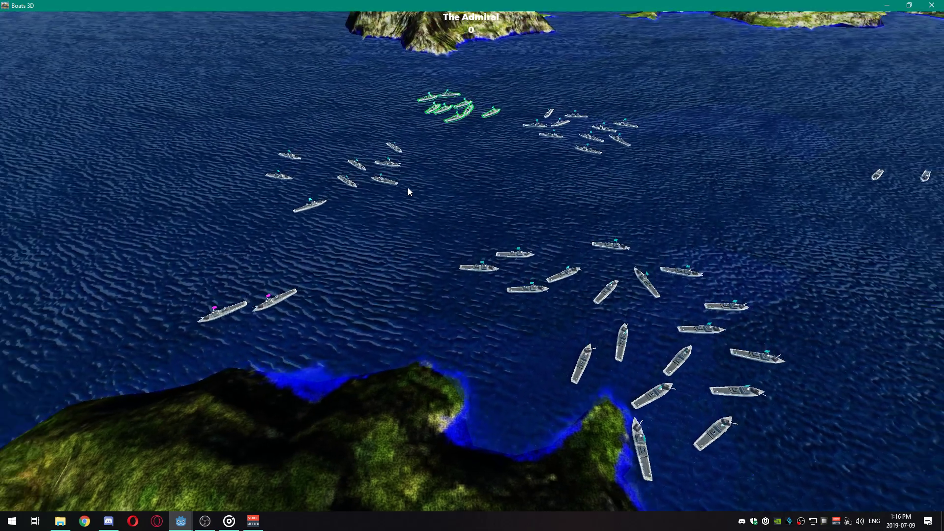
scroll(409, 192, down, 3)
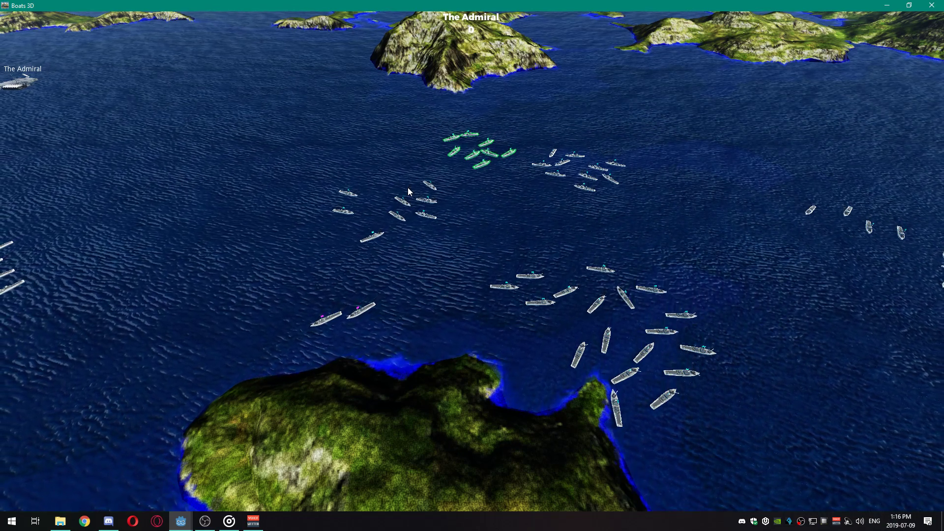
Step: Select a single corvette at the northern edge of the selected group and send it alone to the northeast
click(475, 136)
right_click(494, 117)
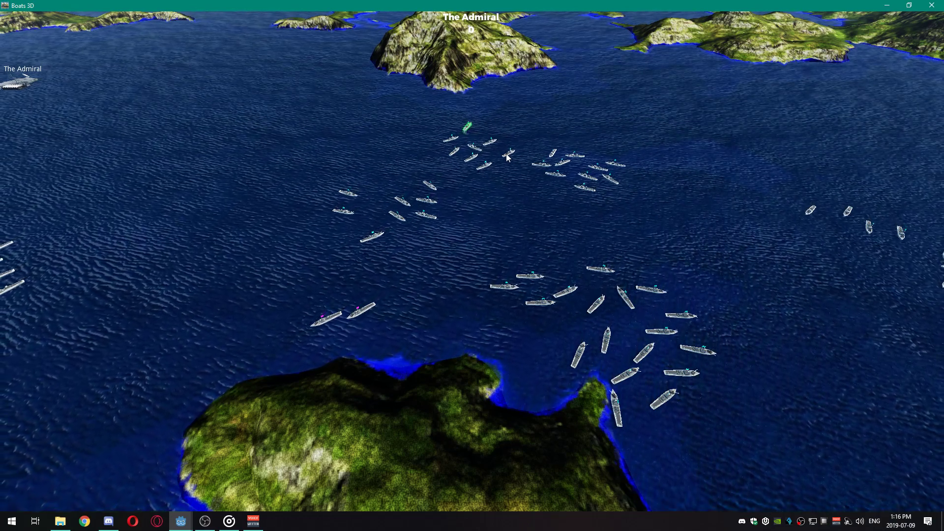
key(s)
key(a)
key(d)
key(w)
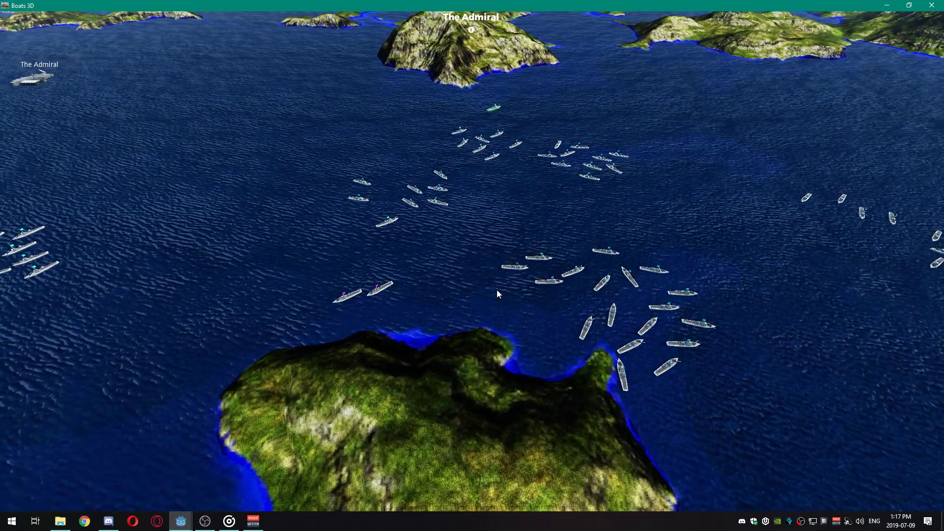
Step: Box-select all the corvettes of the scattered fleet at once
scroll(497, 293, down, 3)
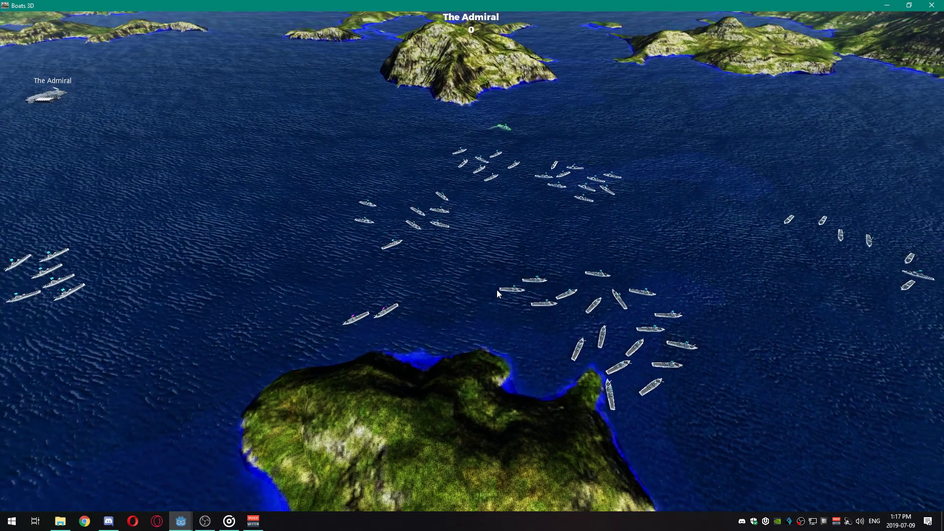
scroll(497, 291, down, 1)
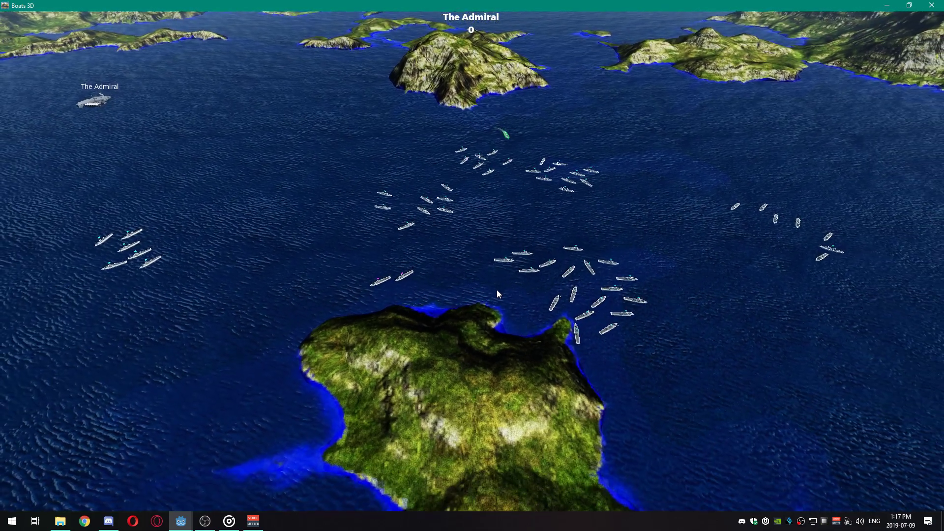
drag(77, 100, 900, 445)
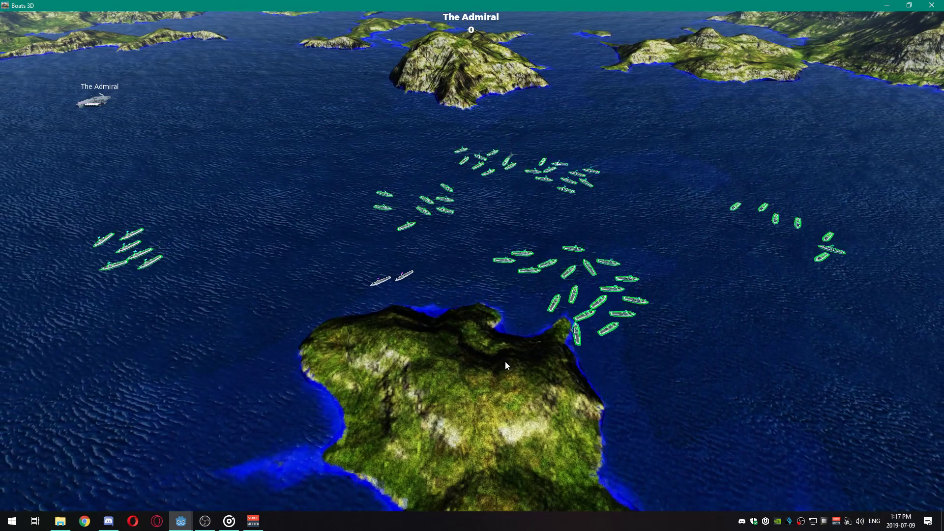
Step: Survey the selected fleet and the large island to its south from a wider view
key(d)
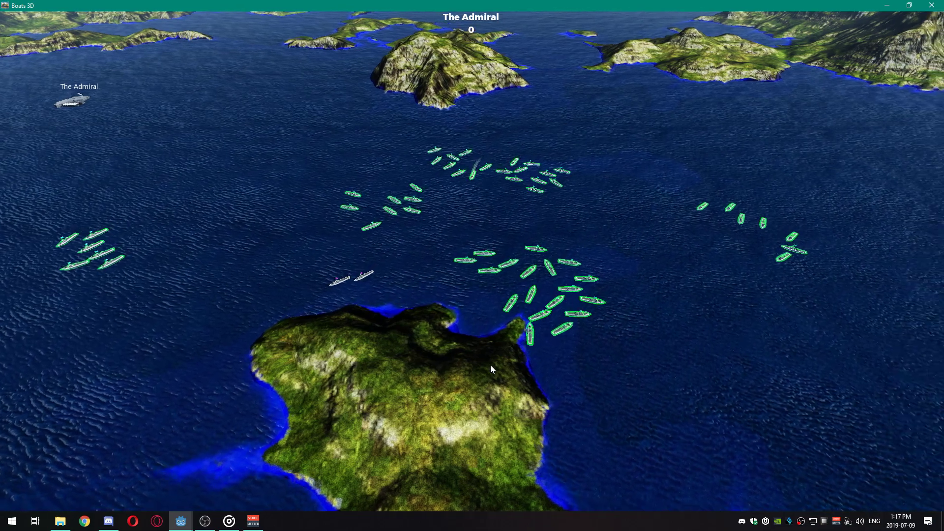
key(a)
key(d)
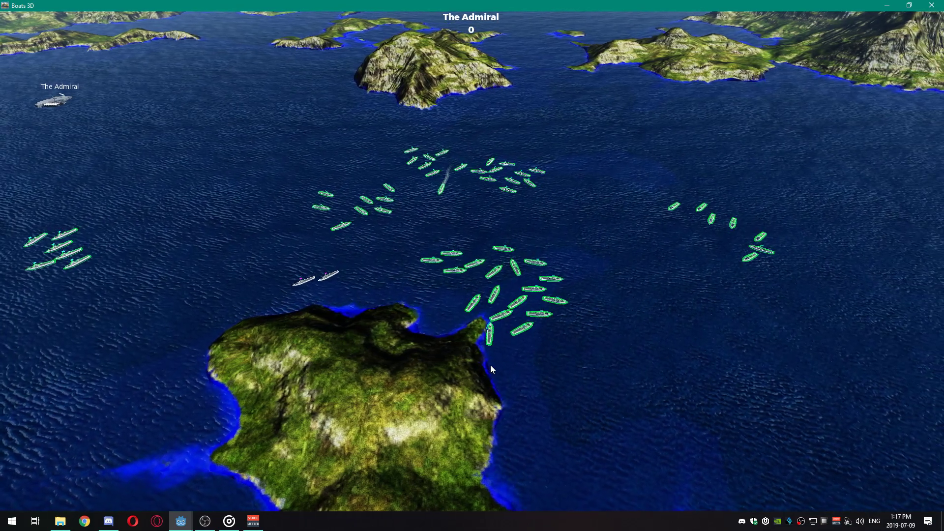
key(a)
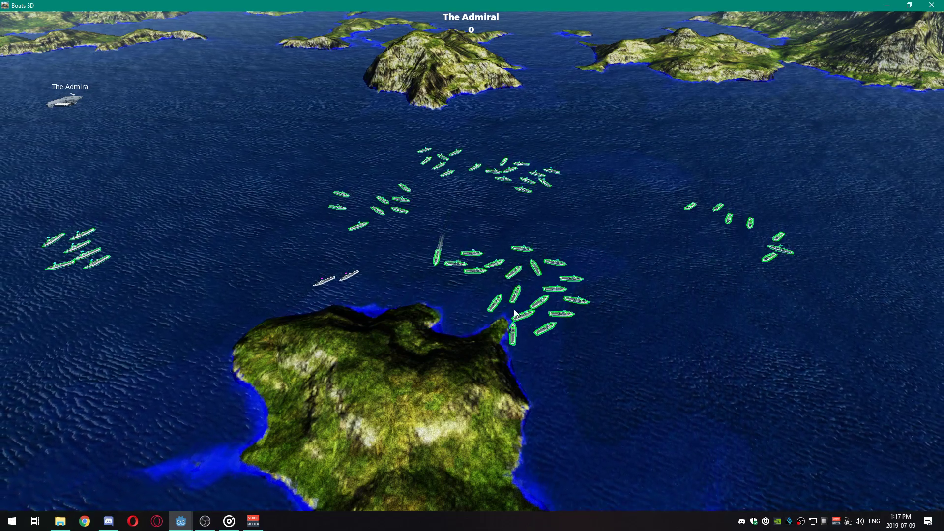
key(s)
key(Down)
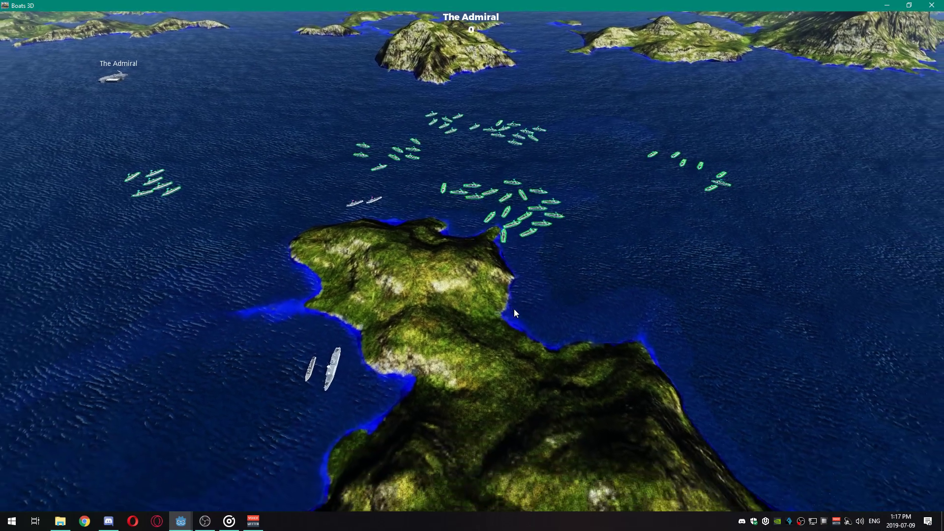
key(Down)
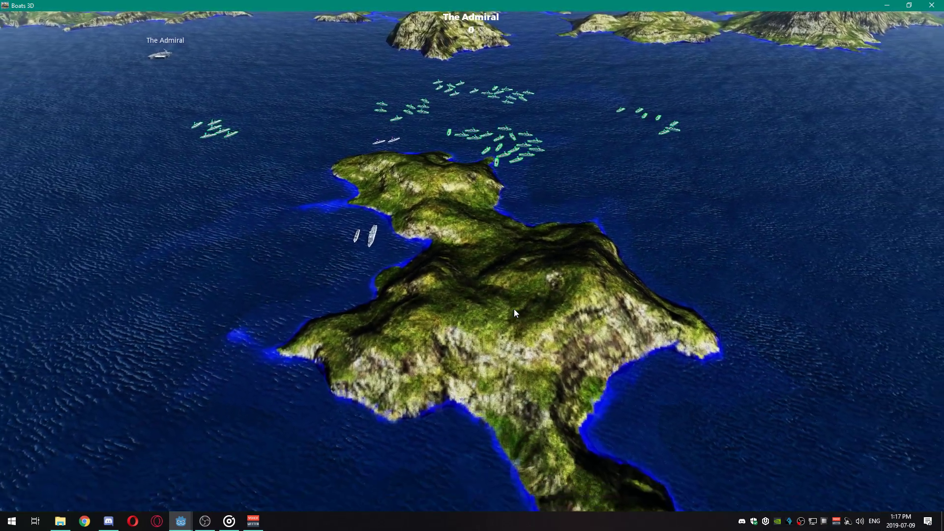
key(Down)
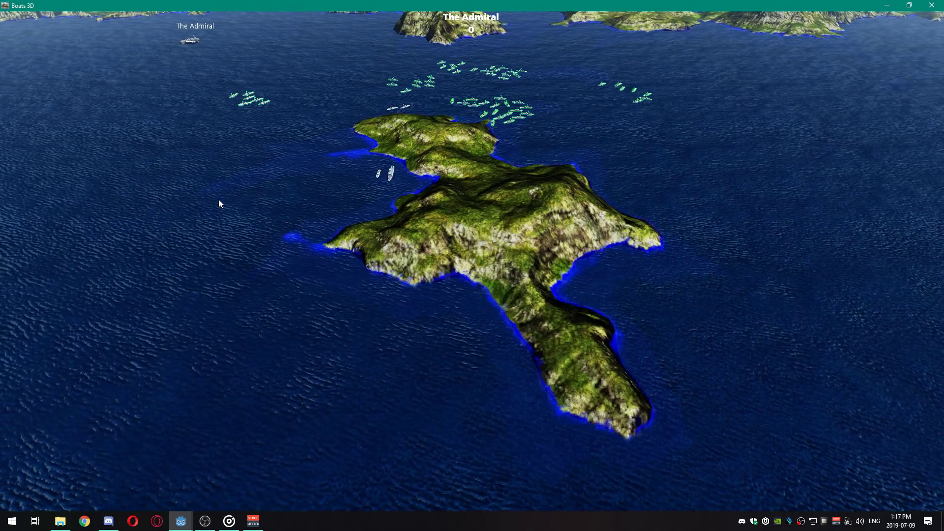
scroll(219, 204, down, 3)
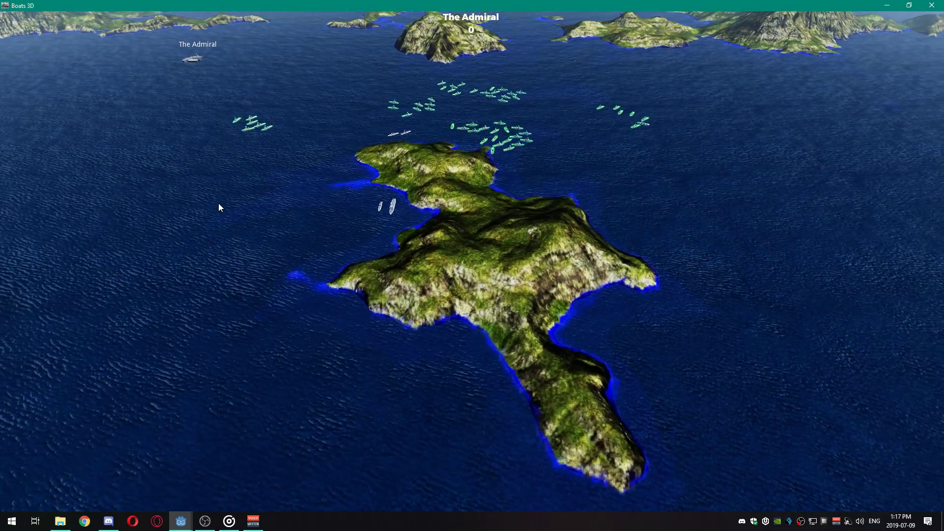
key(Up)
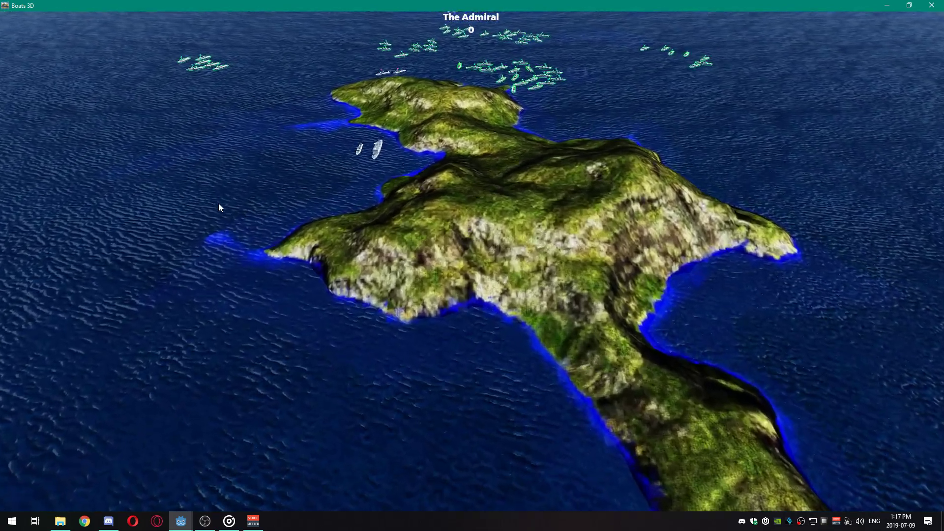
Step: Select only the northernmost corvette of the western group and inspect the neighbouring ships up close
scroll(219, 203, up, 3)
key(w)
key(a)
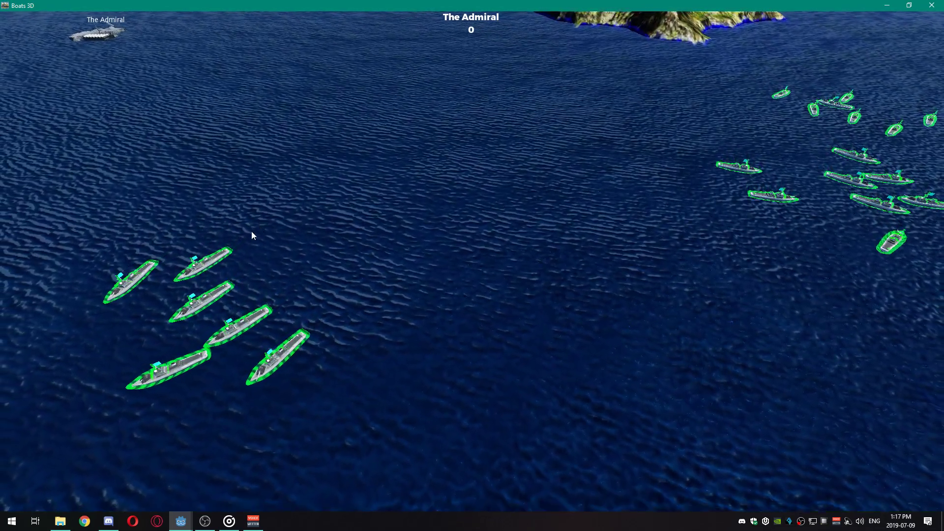
drag(181, 286, 169, 276)
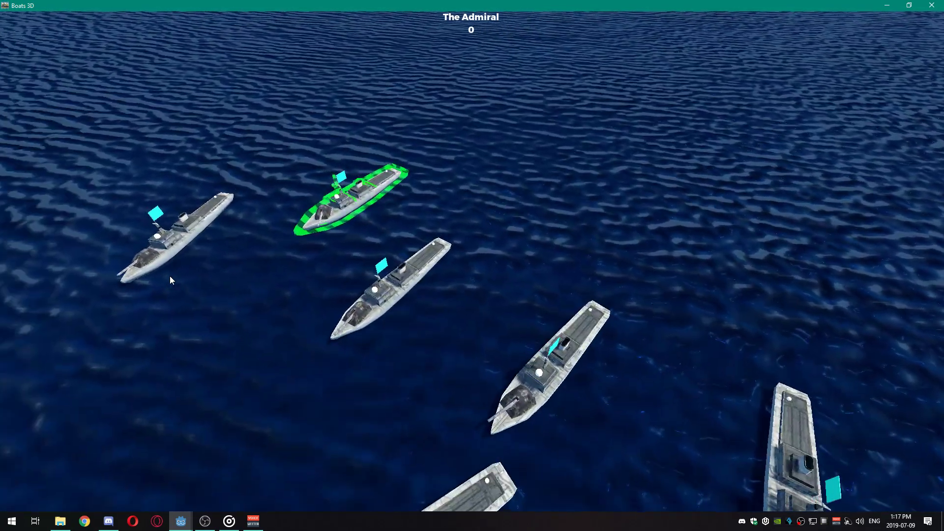
scroll(170, 276, up, 5)
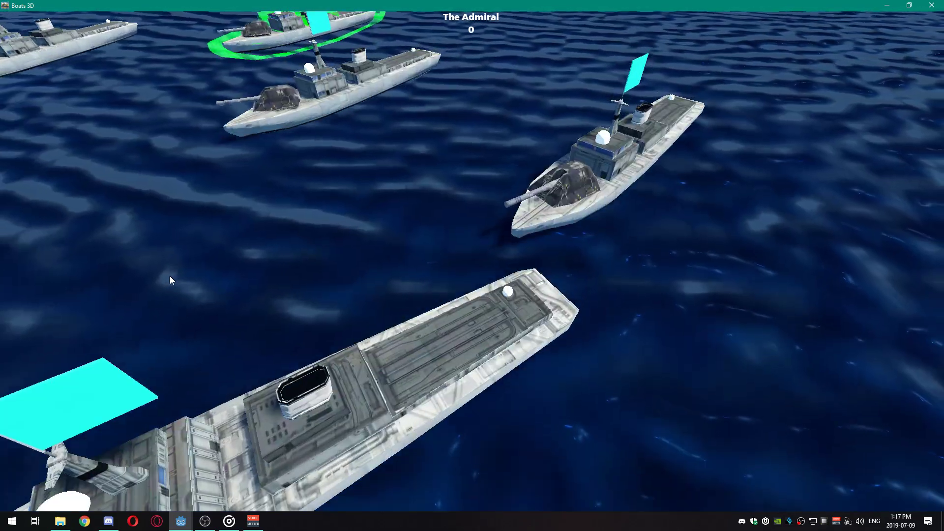
key(s)
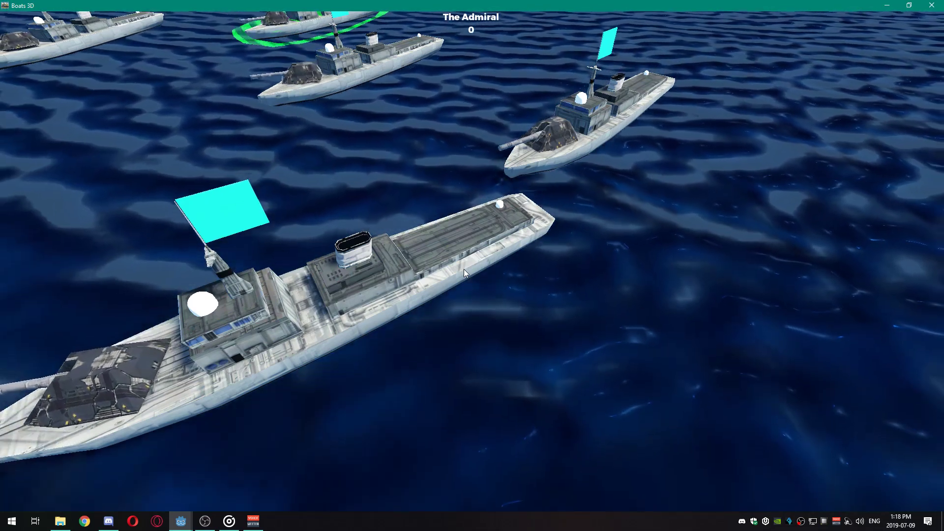
Step: Inspect the western group of corvettes around the selected ship, both up close and from farther away
key(a)
key(s)
key(w)
key(d)
scroll(473, 227, down, 5)
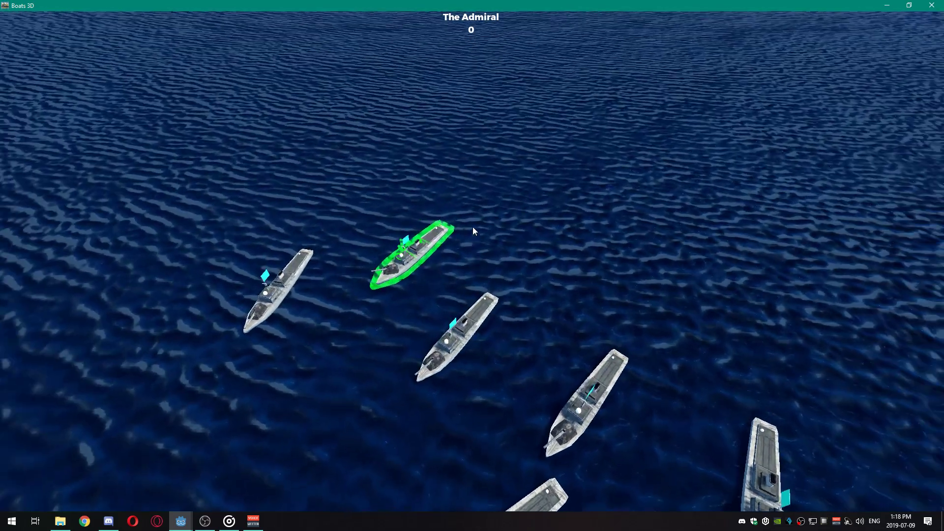
key(d)
key(s)
key(a)
scroll(474, 227, up, 1)
scroll(474, 227, up, 4)
key(w)
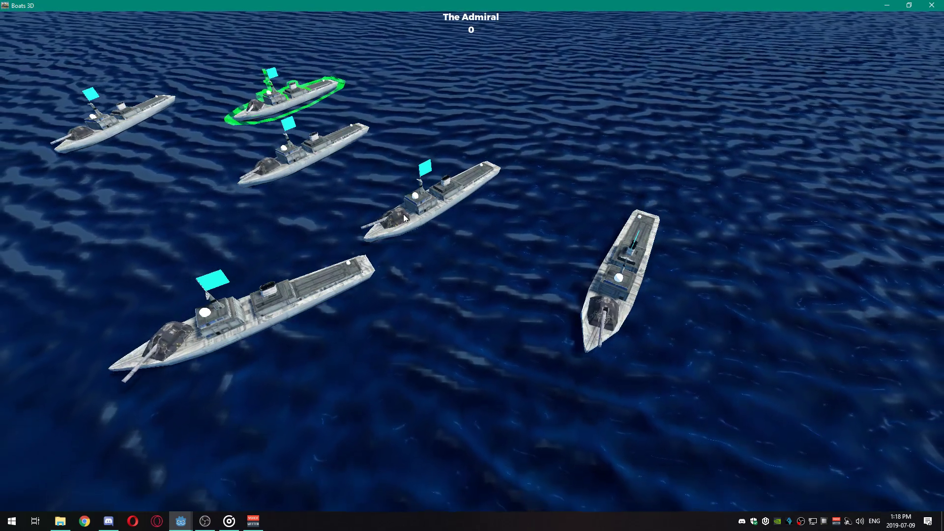
key(a)
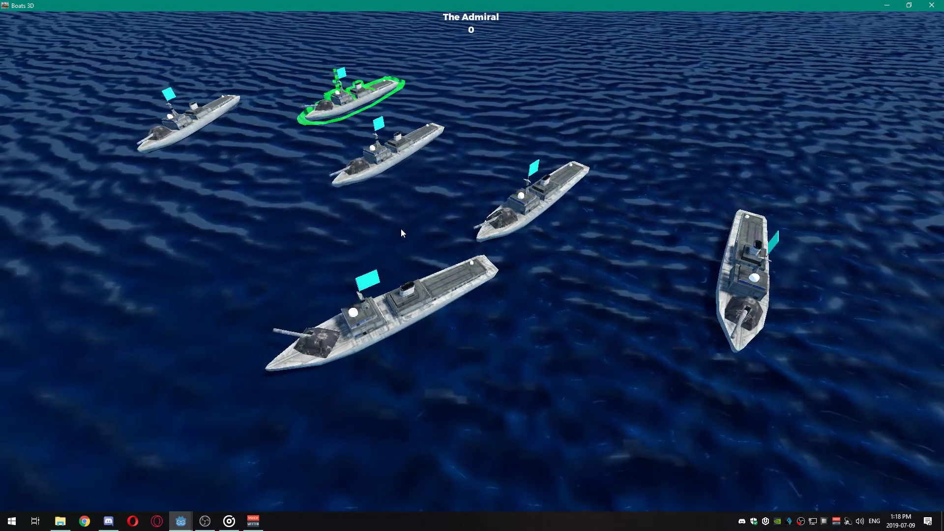
key(d)
key(s)
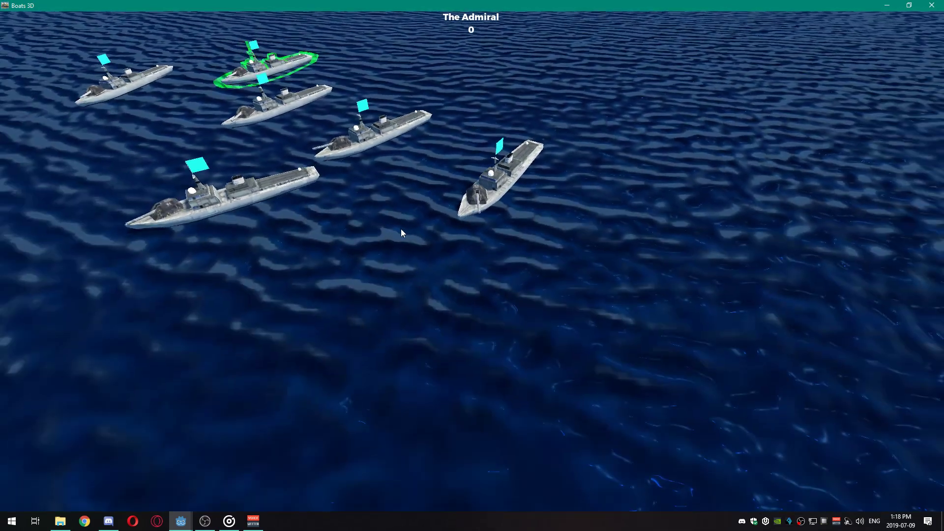
key(d)
key(d)
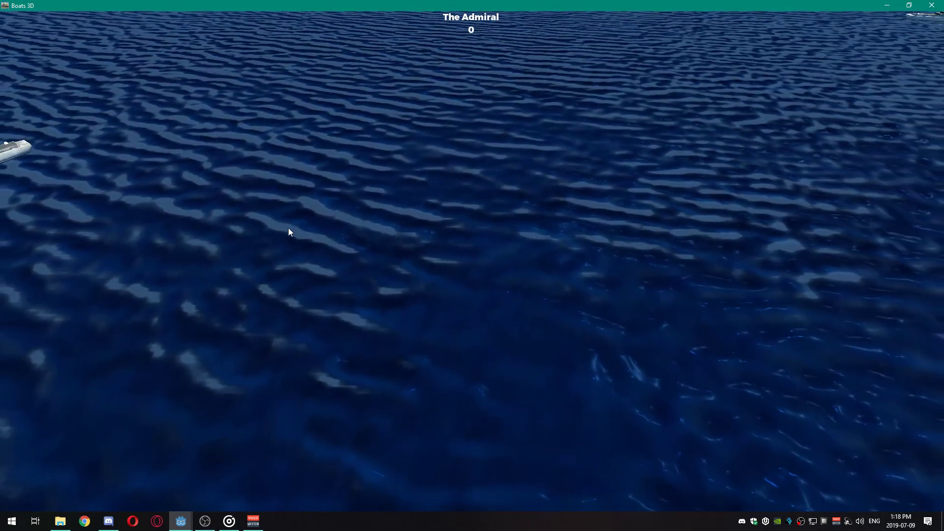
Step: Select only the easternmost corvette of the western group and steer it around its neighbours with repeated move orders
key(a)
drag(442, 225, 370, 147)
right_click(353, 101)
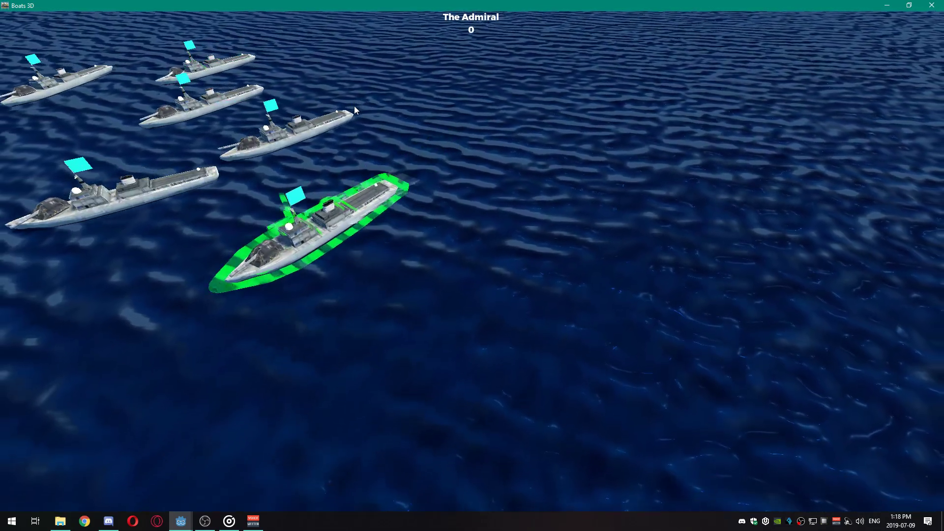
key(s)
key(a)
right_click(341, 132)
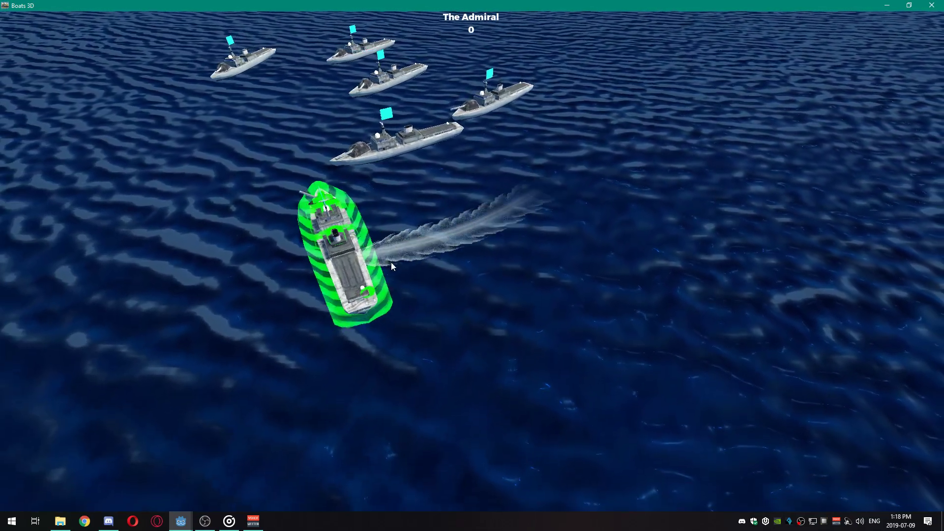
right_click(391, 246)
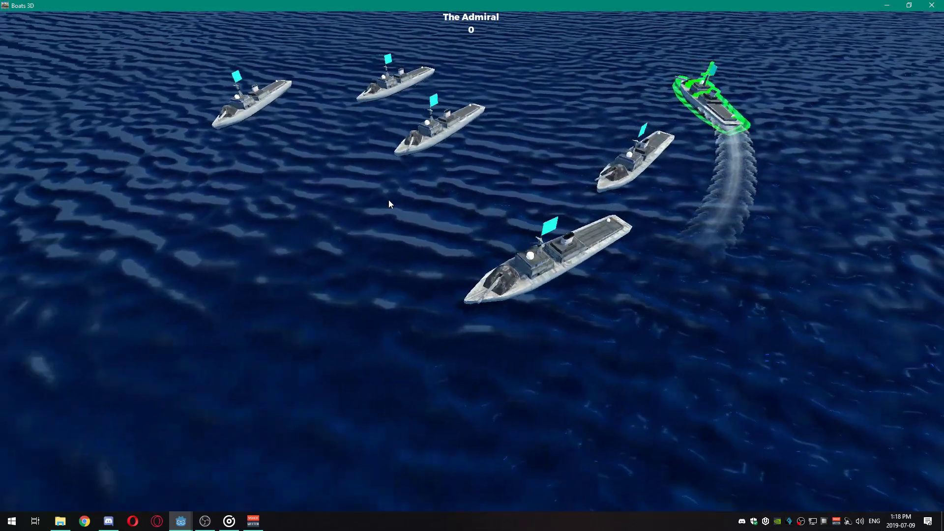
Step: Select five corvettes of the central group north of the large island and send them west toward the smaller group
scroll(385, 202, up, 5)
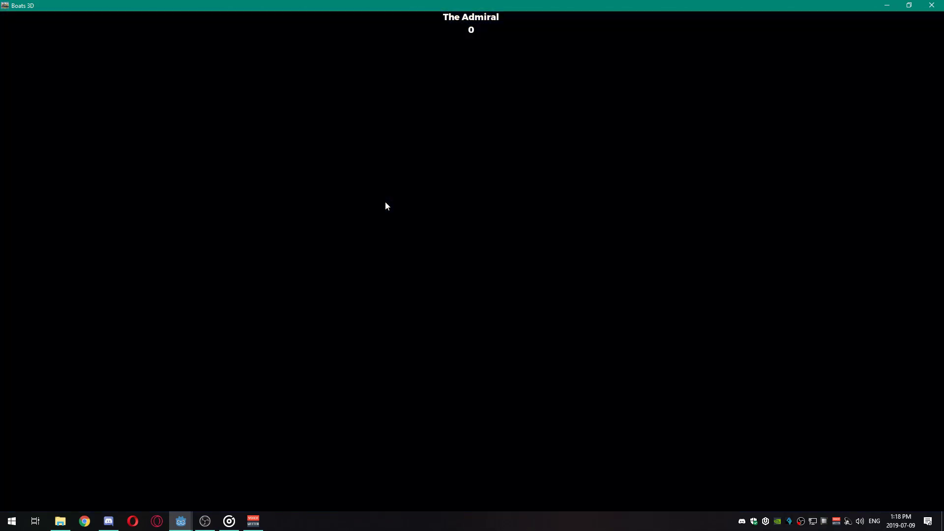
scroll(385, 202, down, 5)
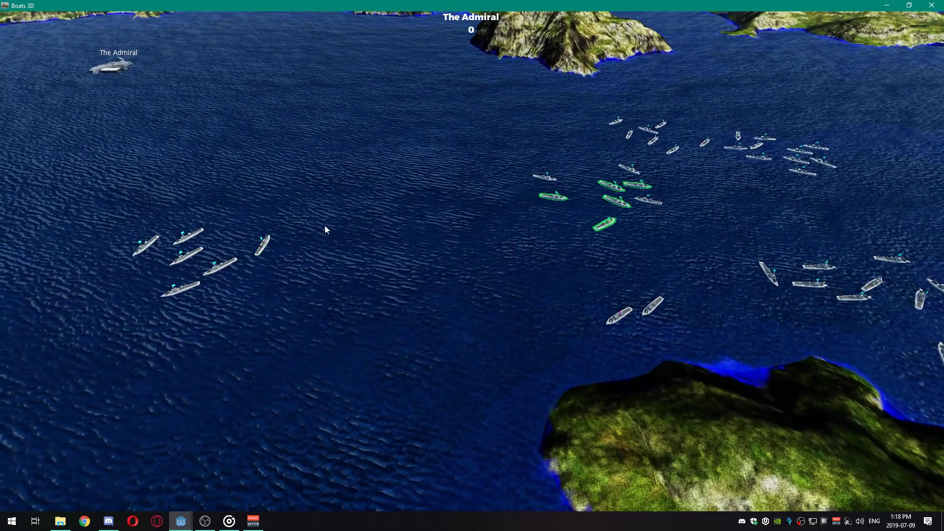
right_click(373, 249)
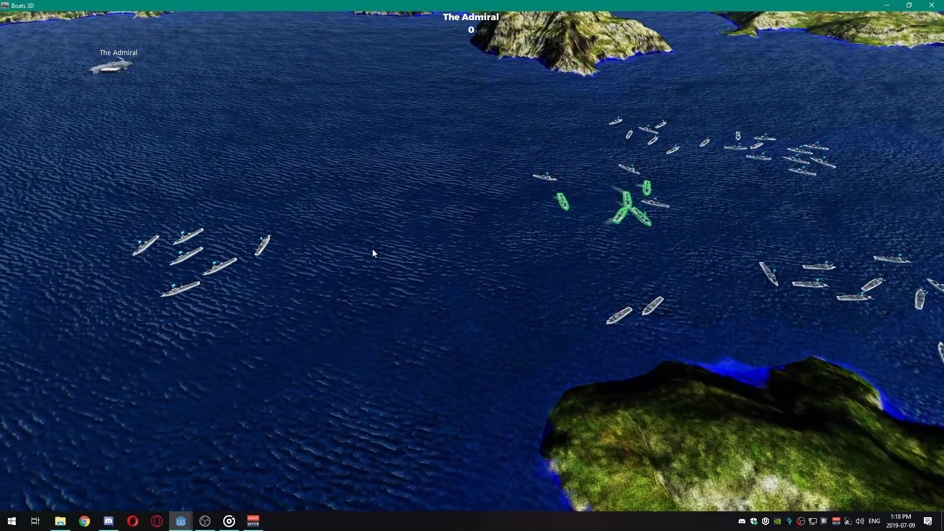